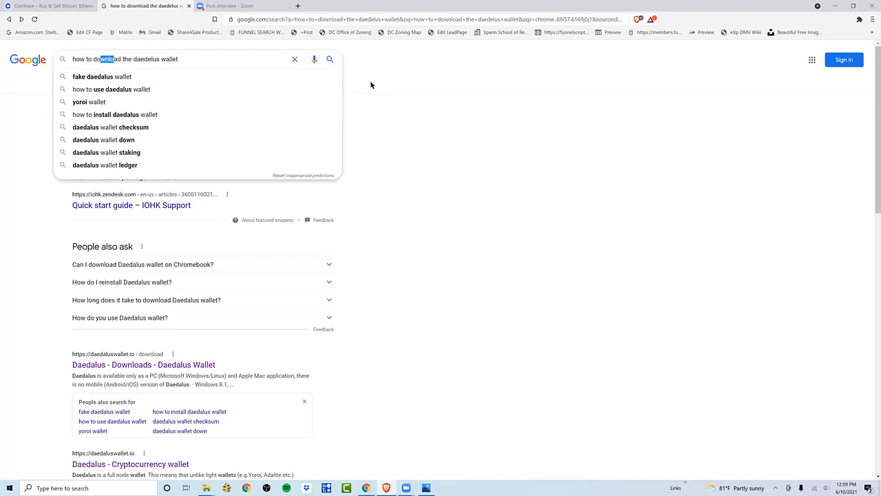
Dismiss the Google search suggestions and move forward from the Daedalus results to the Cardano home page
left_click(370, 84)
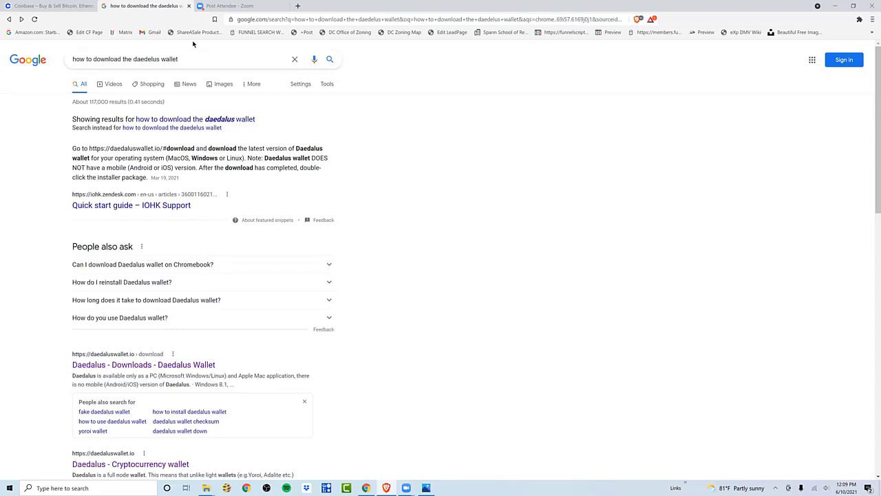
left_click(21, 19)
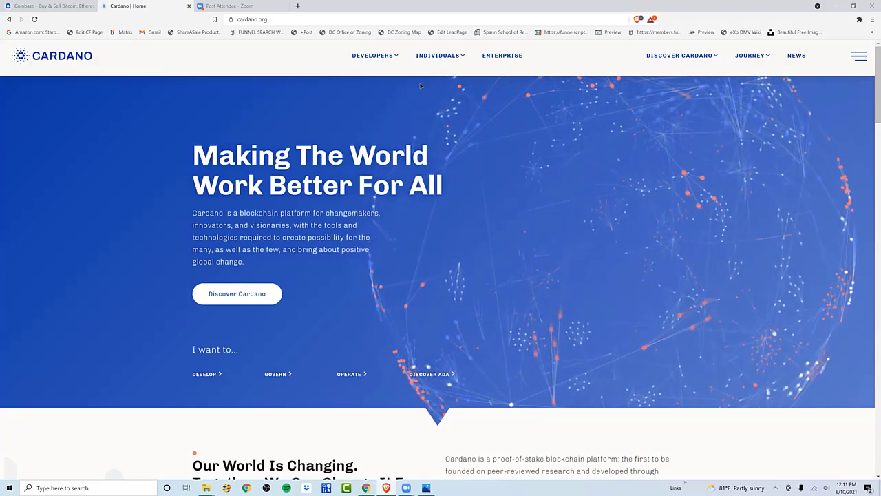
Request the Windows download of Daedalus 4.1.0 via Discover Cardano, then cancel the save dialog
left_click(716, 58)
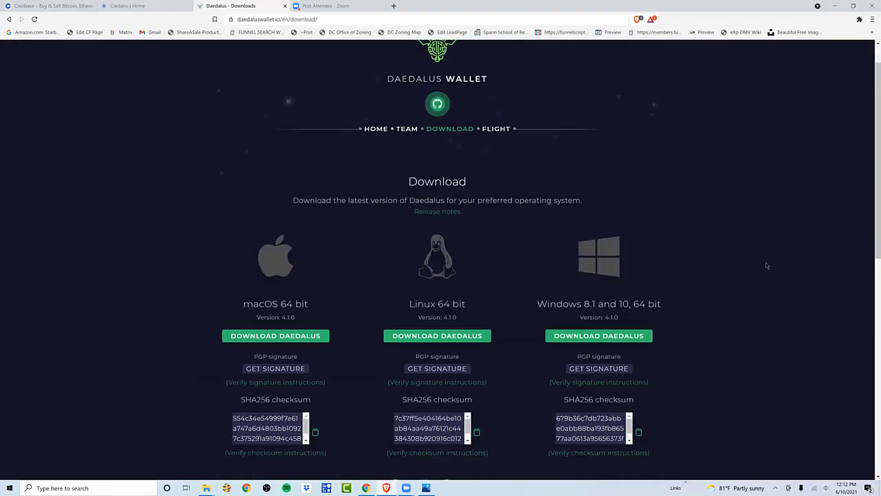
scroll(443, 283, "down", 1)
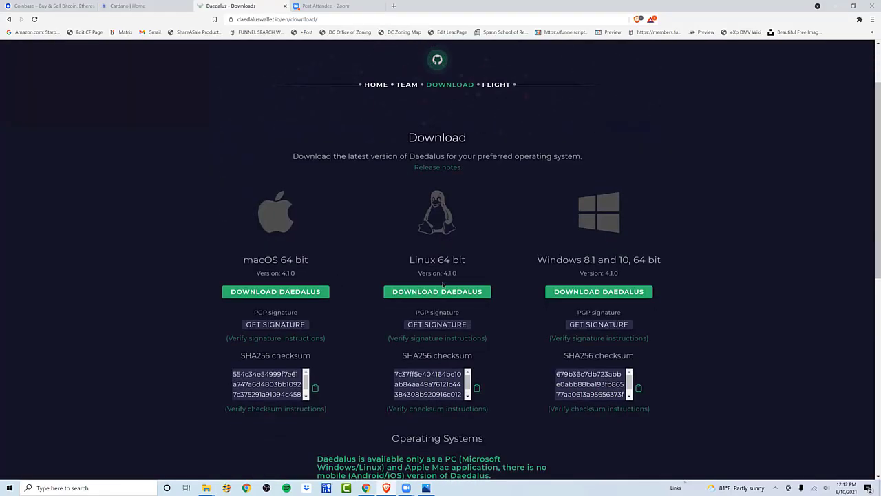
left_click(615, 292)
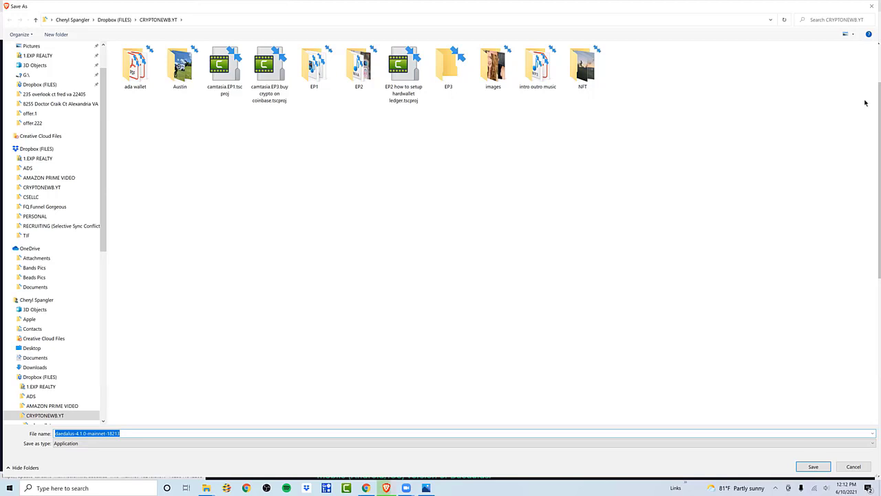
key("Escape")
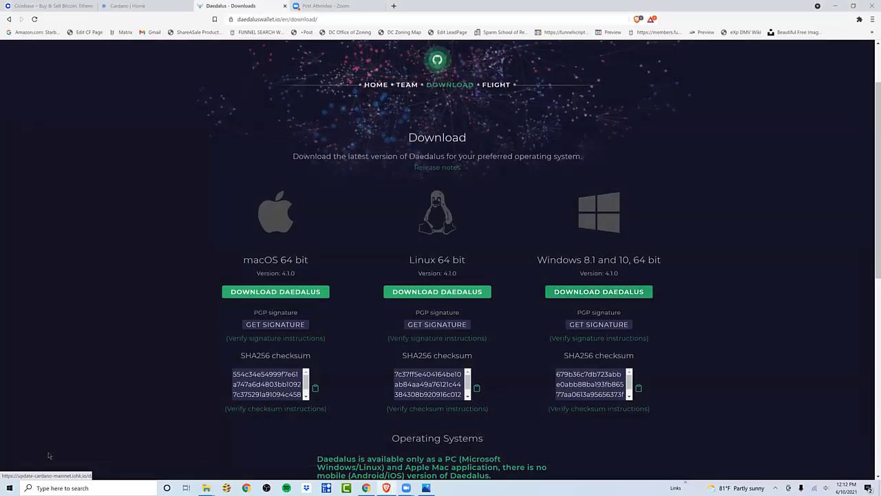
Search Windows for 'dae' and launch the Daedalus Mainnet app
left_click(62, 487)
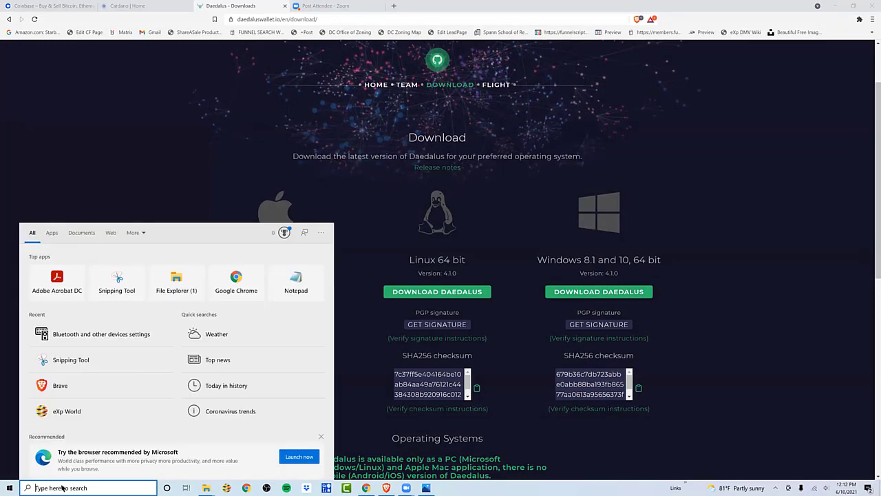
type("dad")
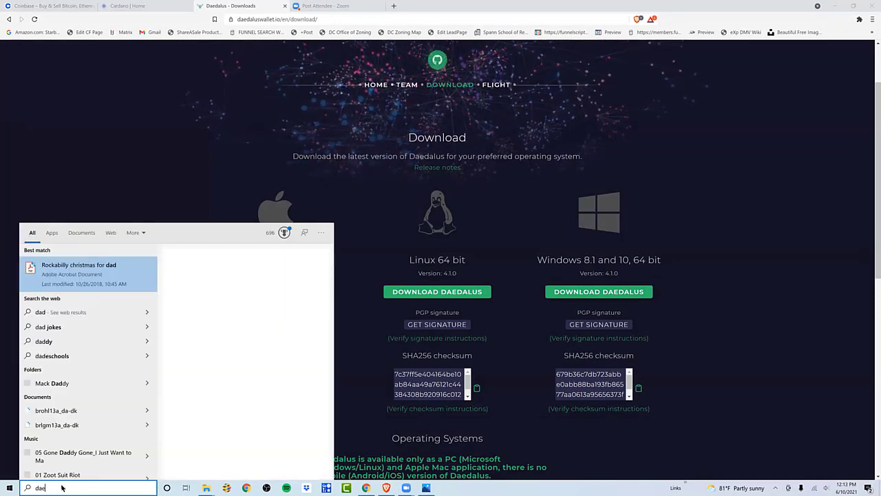
key("BackSpace")
type("e")
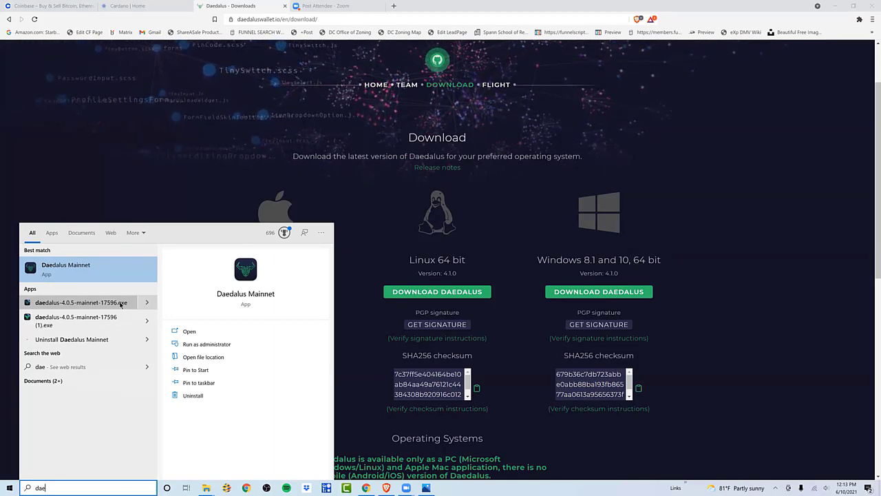
left_click(95, 270)
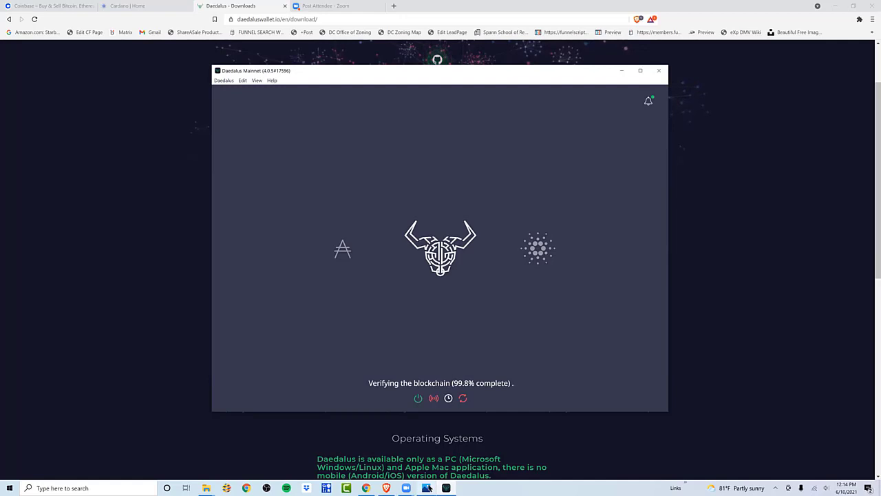
Show the Crypto Wallets Explained image in Photos full screen, then restore its window
left_click(427, 488)
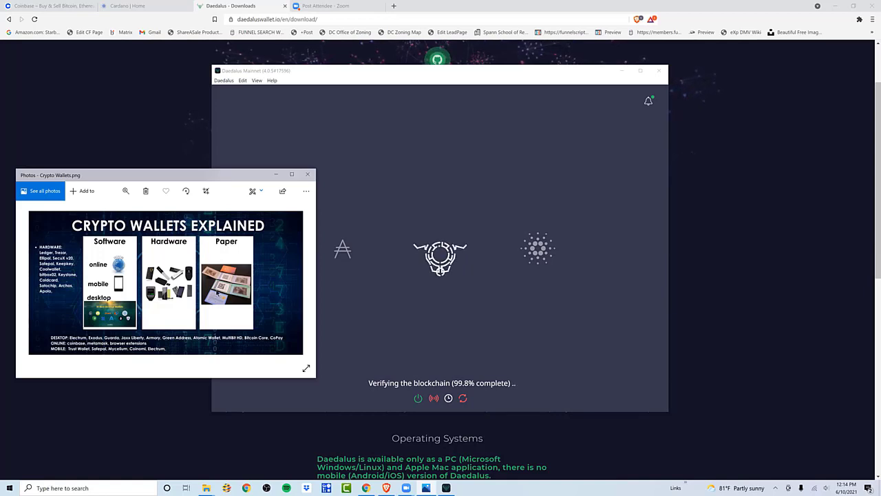
left_click(306, 369)
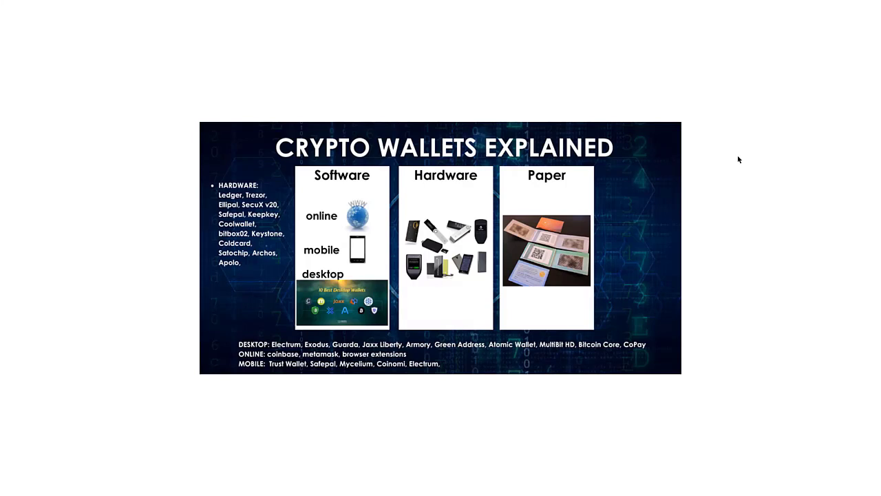
key("Escape")
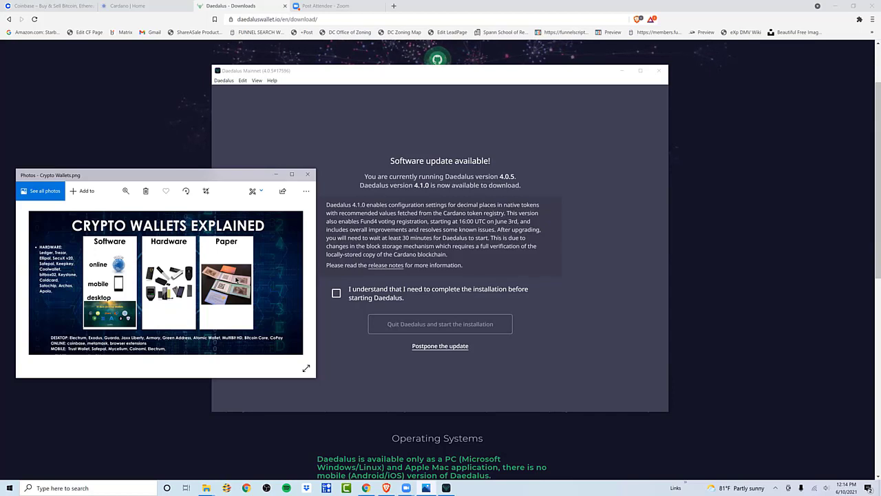
Accept the update notice and quit Daedalus to install version 4.1.0
left_click(338, 309)
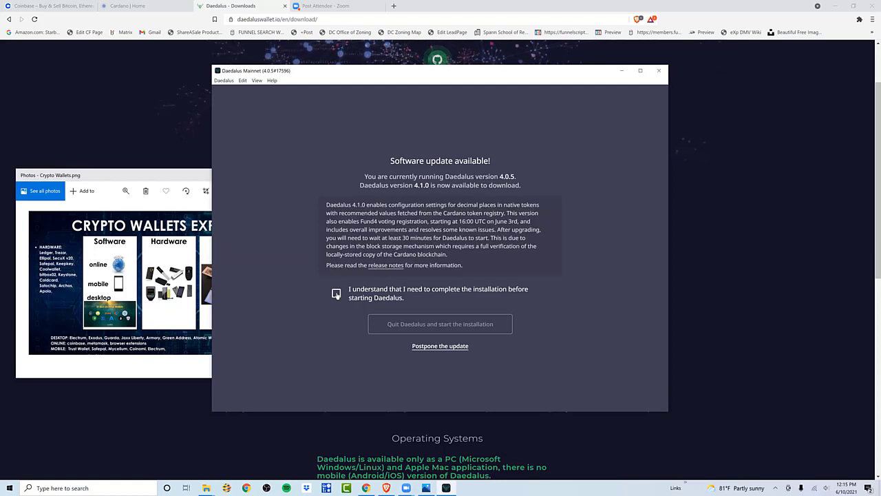
left_click(336, 293)
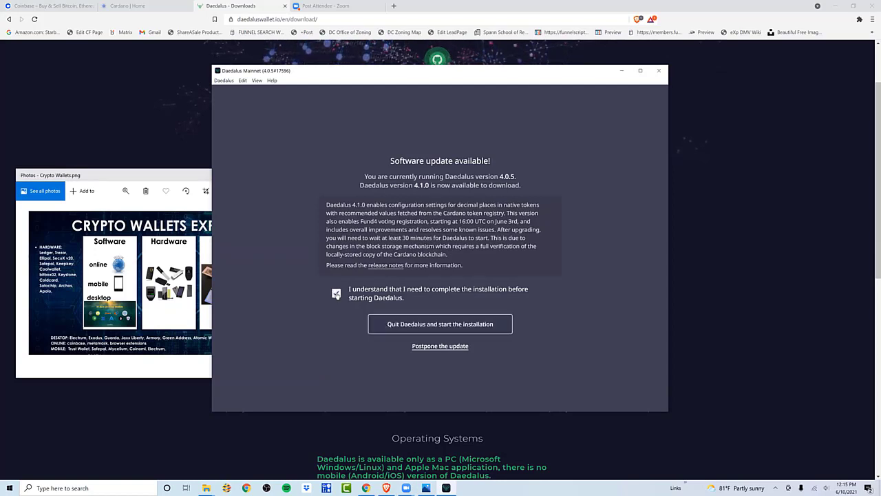
left_click(442, 325)
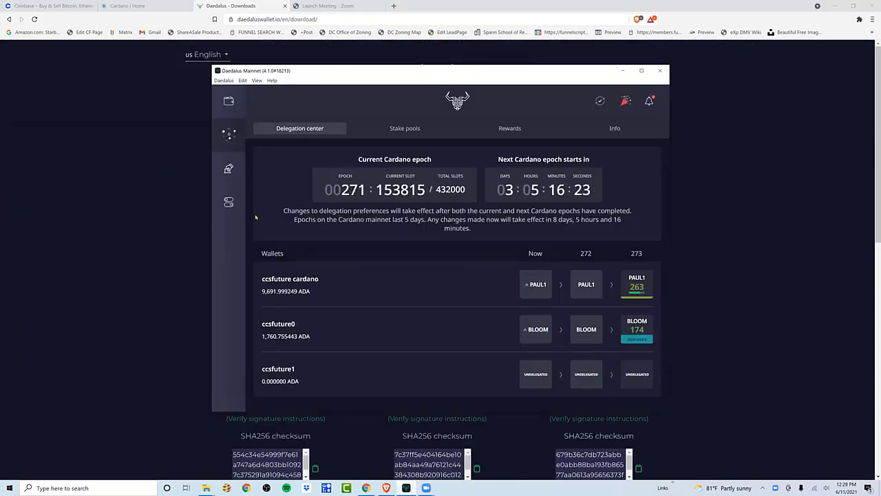
Open the ccsfuture cardano wallet summary, showing the 9,691.999249 ADA balance and its transactions
left_click(228, 98)
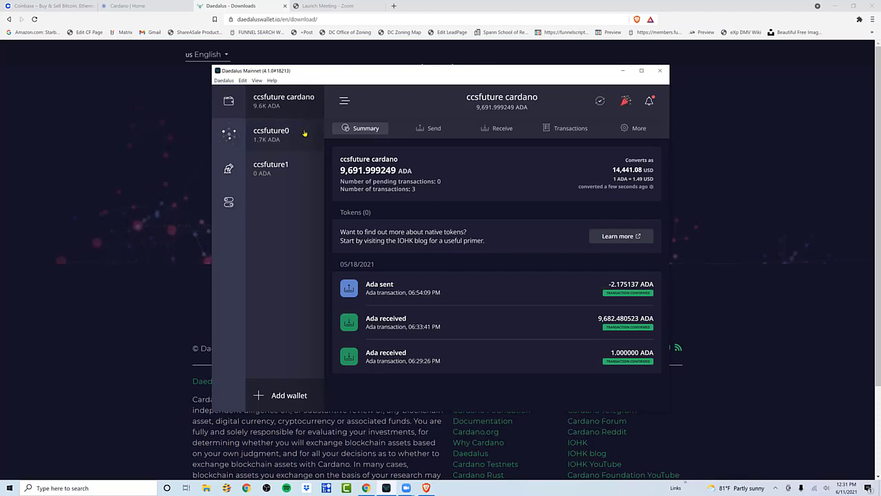
Choose '+ Add wallet' below the three listed wallets to show the Create, Pair, Restore and Import options
left_click(270, 395)
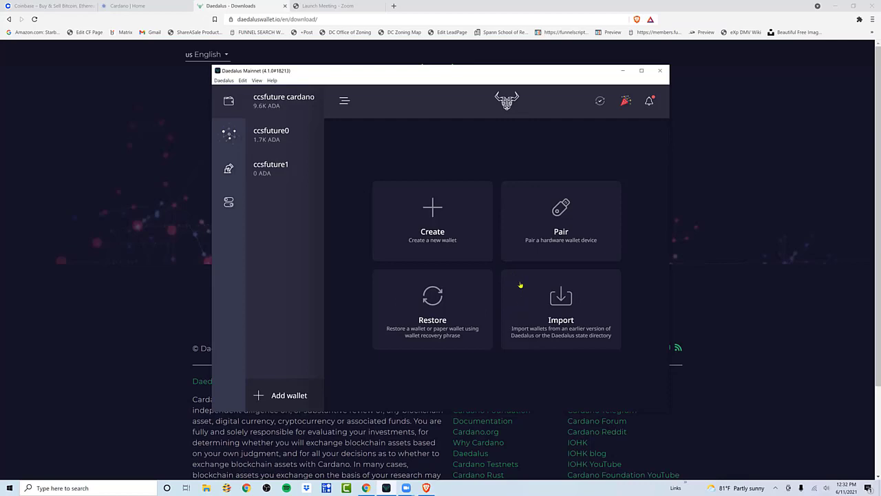
Create a Shelley wallet named TEST with a spending password entered and repeated
left_click(434, 211)
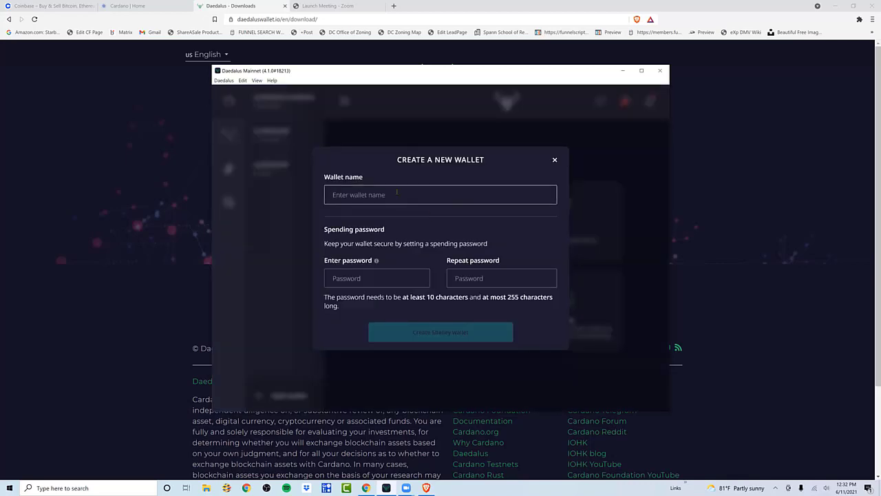
type("TEST")
key("Tab")
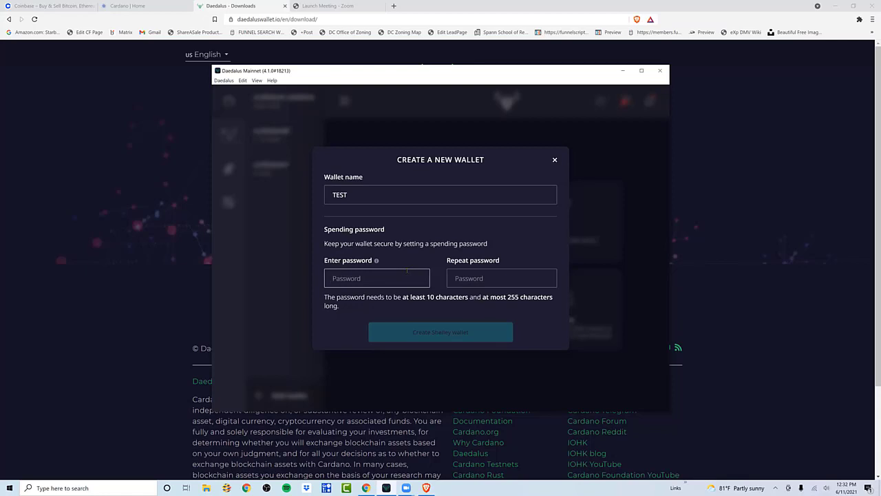
key("Tab")
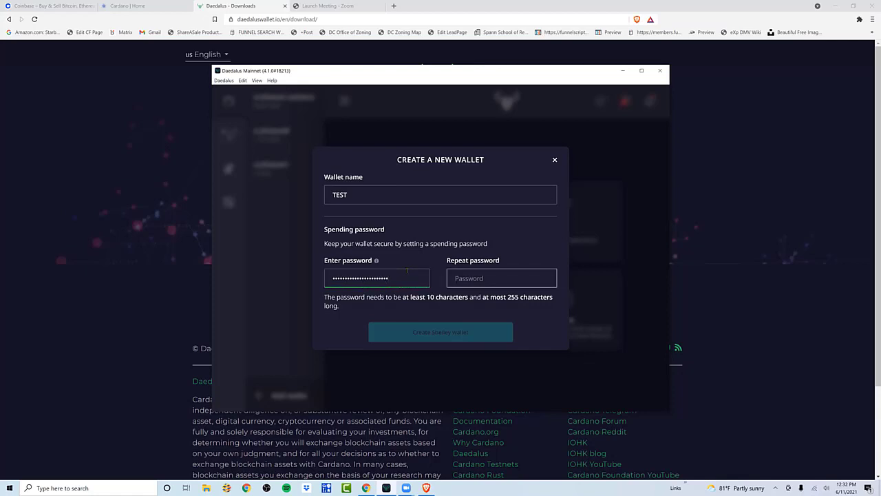
type("a")
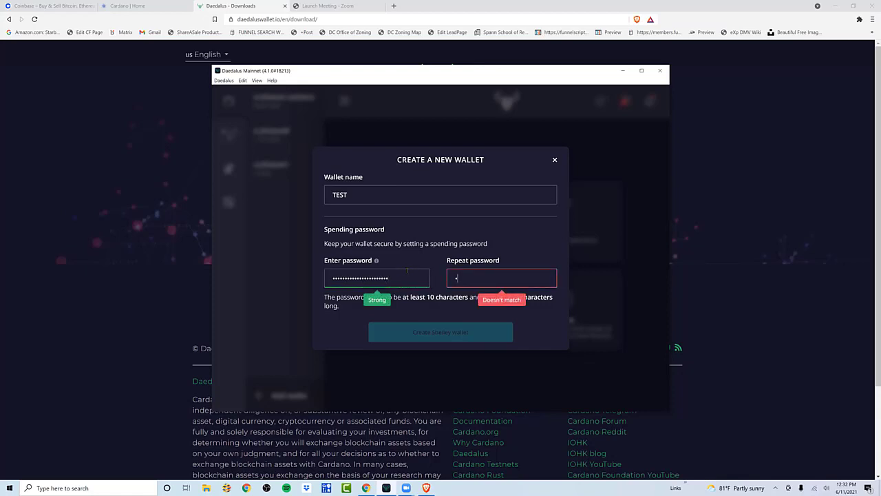
type("b")
key("BackSpace")
key("BackSpace")
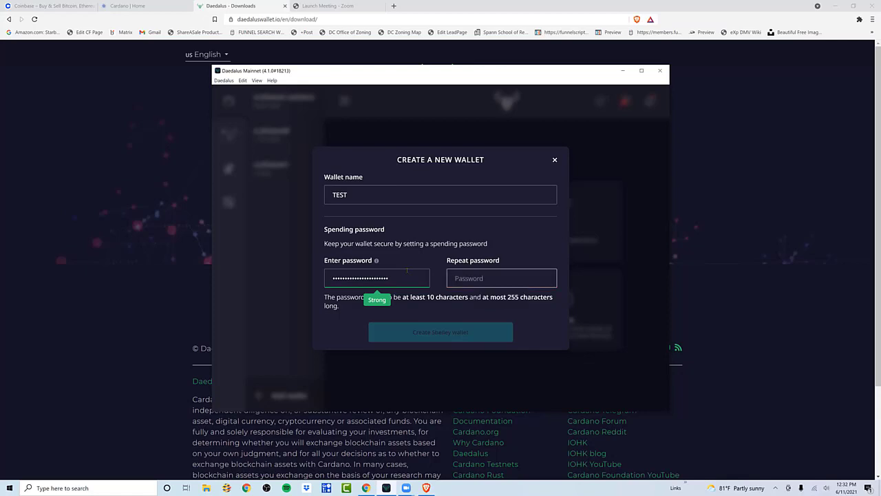
type("••••••••••••••••••••••")
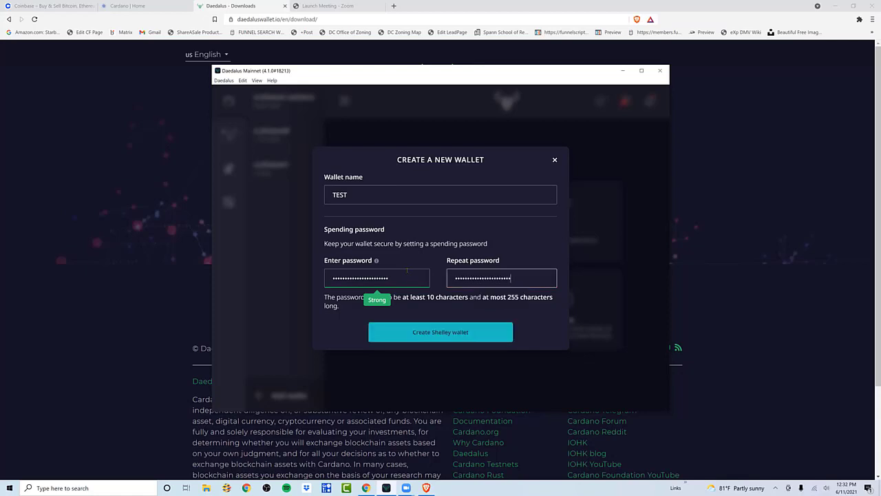
left_click(437, 337)
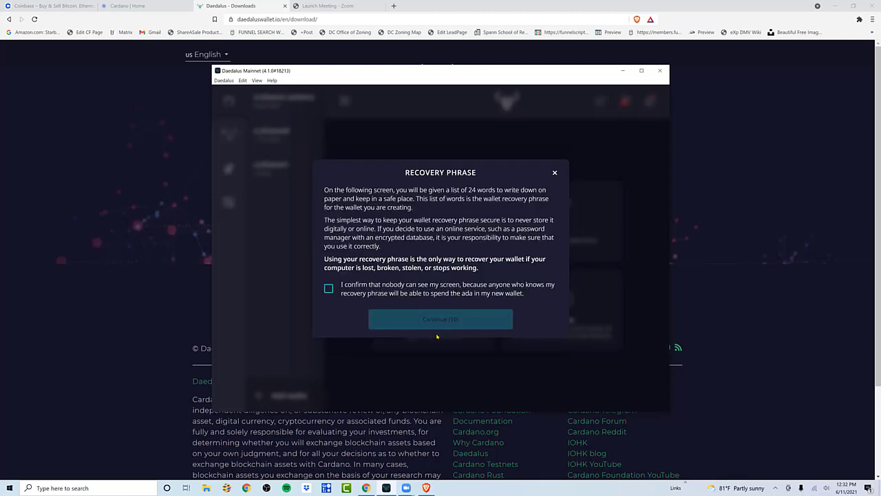
Confirm the screen is private, display the 24-word recovery phrase, and confirm it was written down
left_click(329, 289)
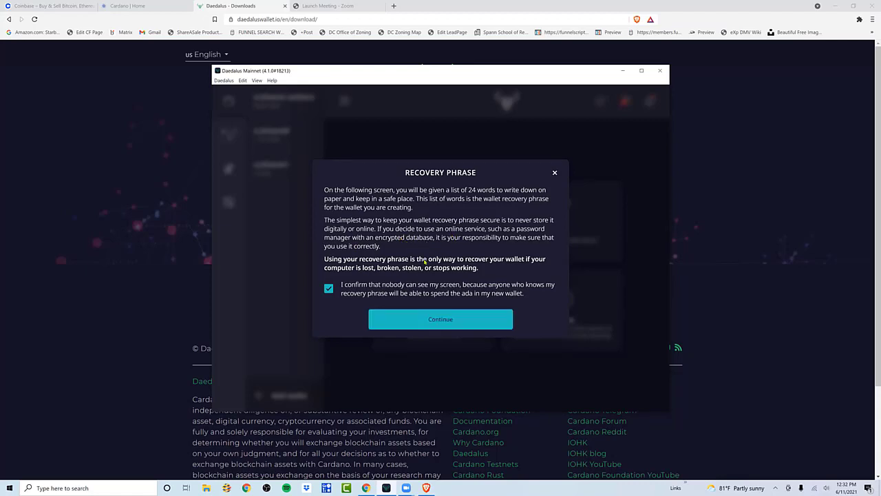
left_click(440, 320)
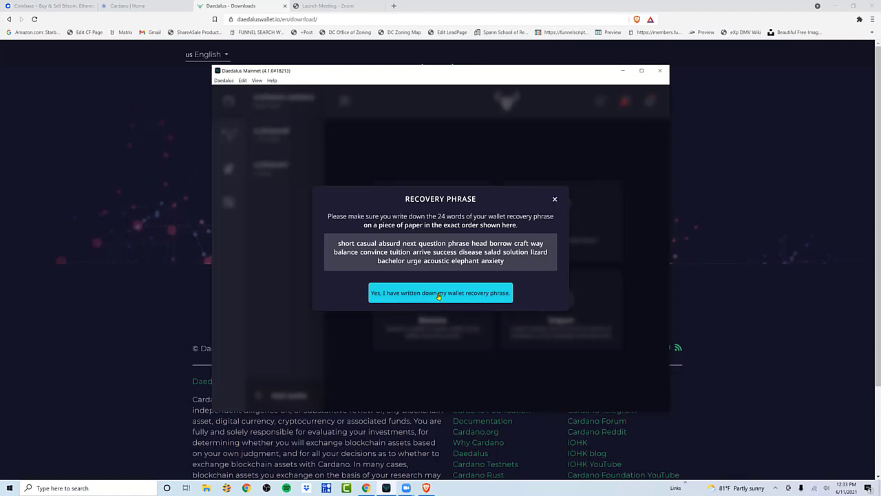
left_click(439, 294)
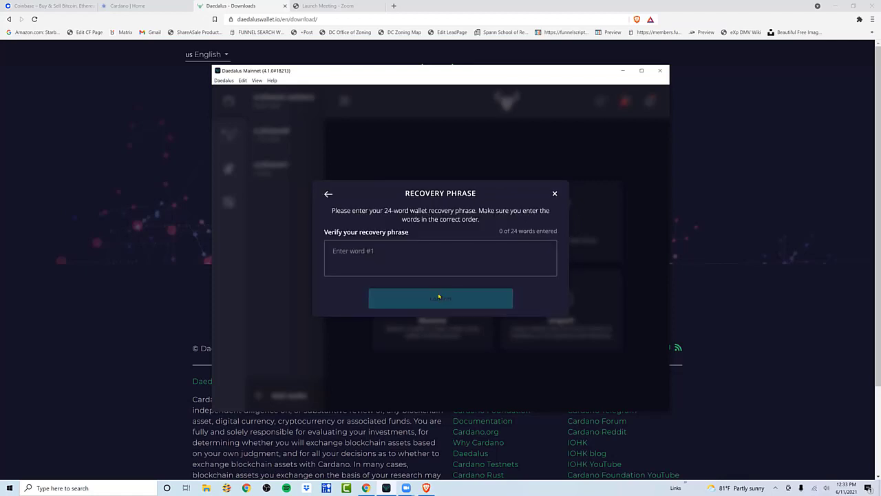
Re-enter the first half of the recovery phrase, choosing each word from the suggestions
left_click(360, 252)
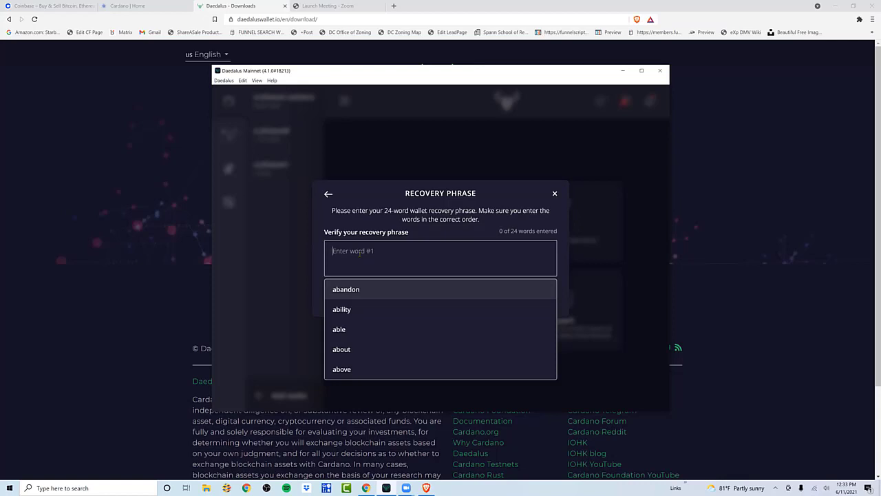
left_click(347, 289)
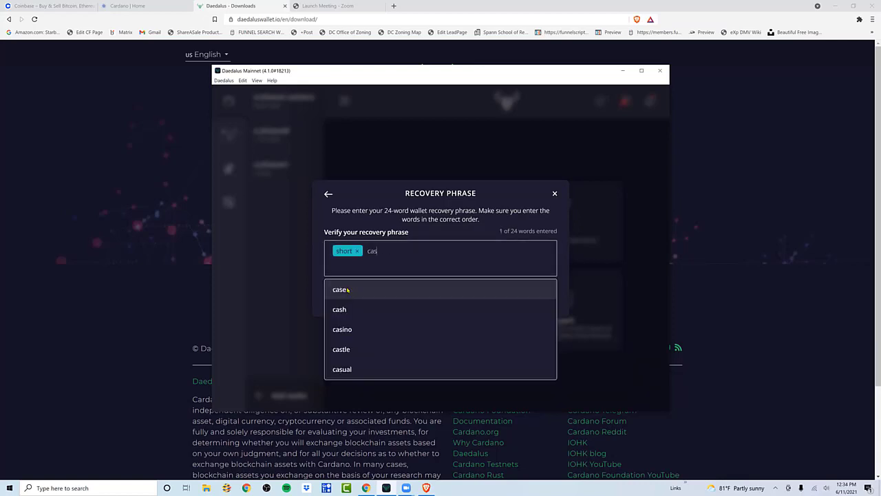
left_click(347, 290)
left_click(348, 290)
left_click(348, 290)
left_click(348, 290)
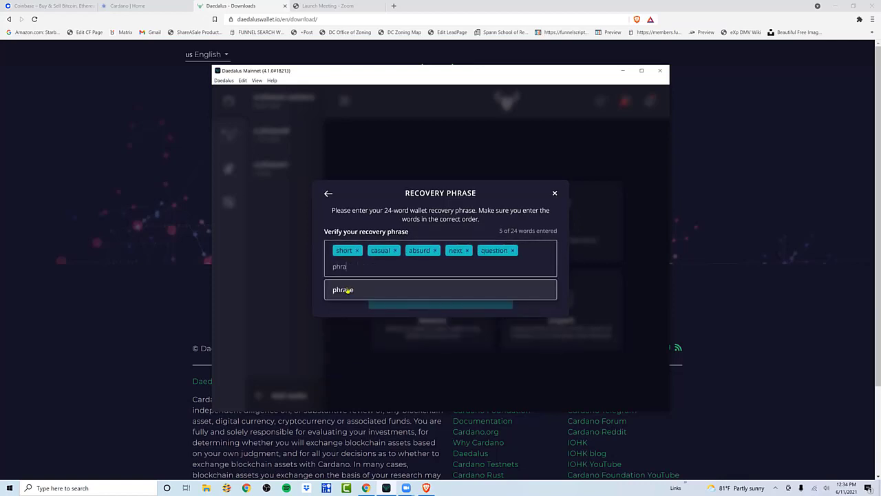
left_click(344, 290)
left_click(341, 290)
left_click(338, 291)
left_click(337, 292)
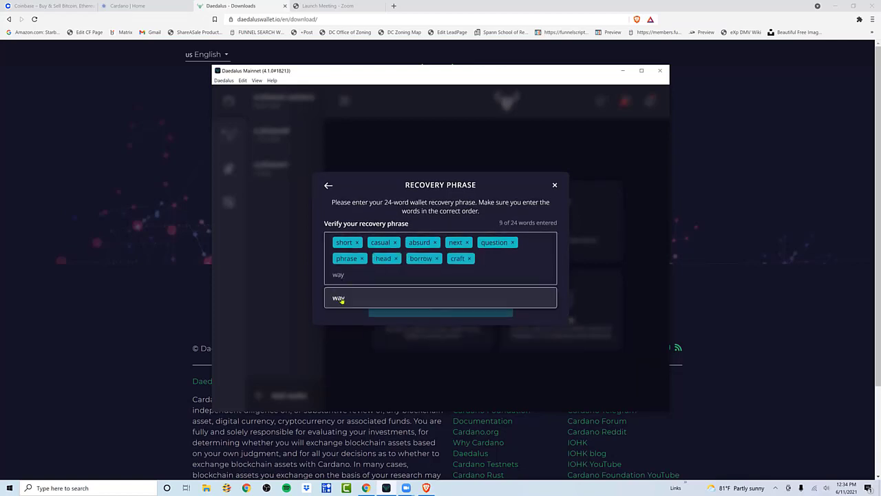
left_click(340, 300)
left_click(342, 299)
Re-enter the remaining recovery phrase words to complete all 24
left_click(341, 298)
left_click(342, 298)
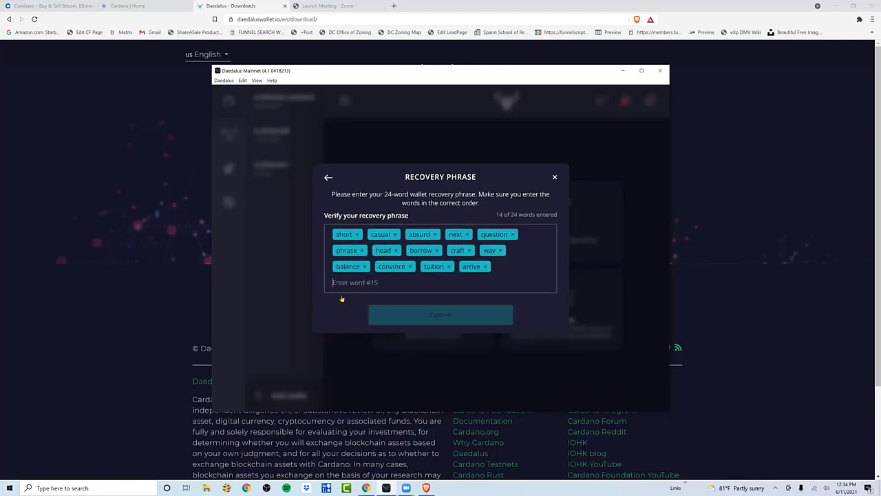
left_click(342, 307)
left_click(341, 309)
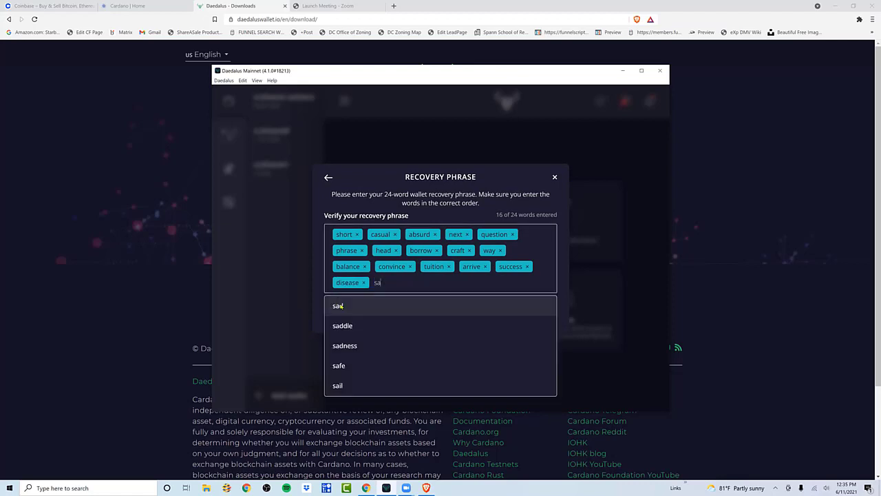
left_click(340, 308)
left_click(341, 307)
left_click(341, 307)
left_click(343, 314)
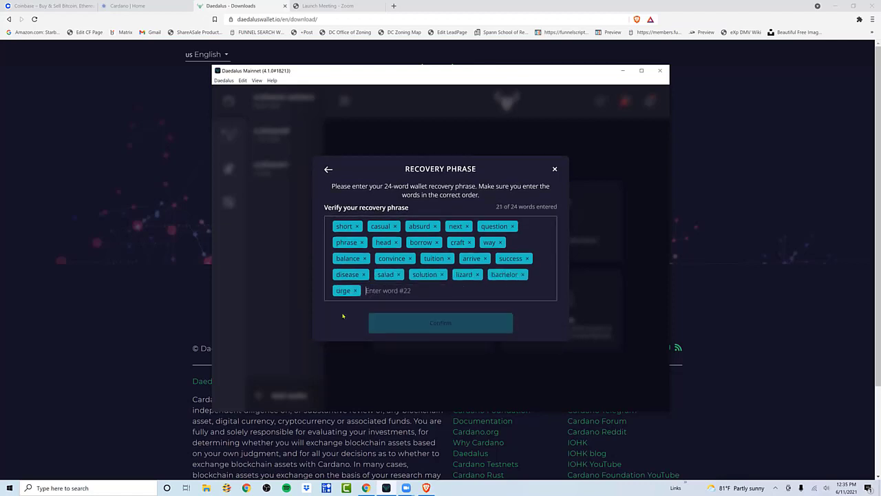
left_click(342, 314)
left_click(343, 314)
Add the 24th recovery word, accept both phrase acknowledgements, and restore the TEST wallet
left_click(343, 314)
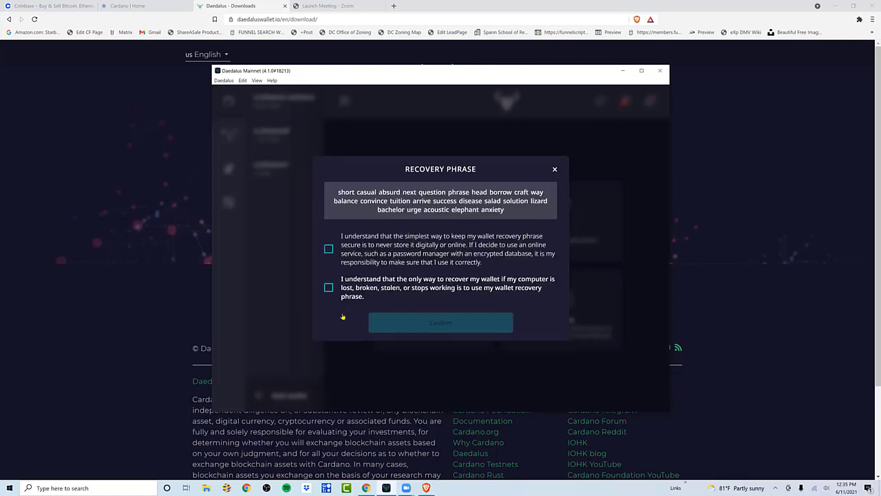
left_click(328, 251)
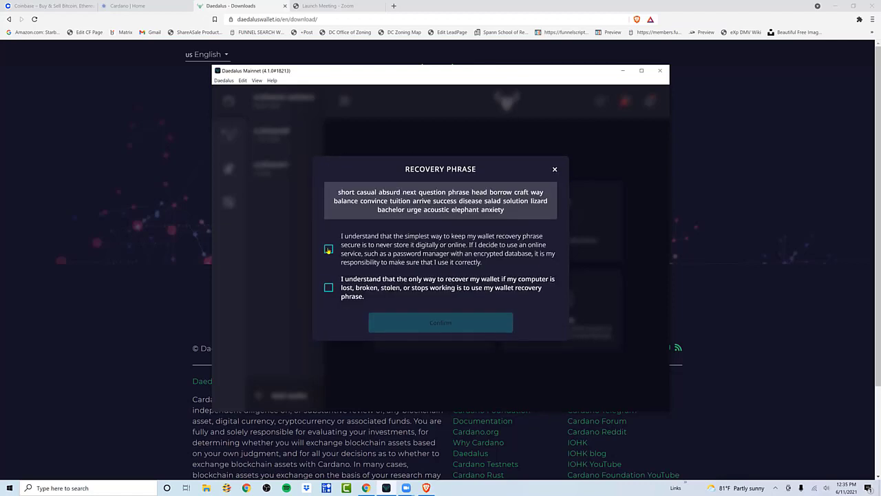
left_click(329, 287)
left_click(449, 321)
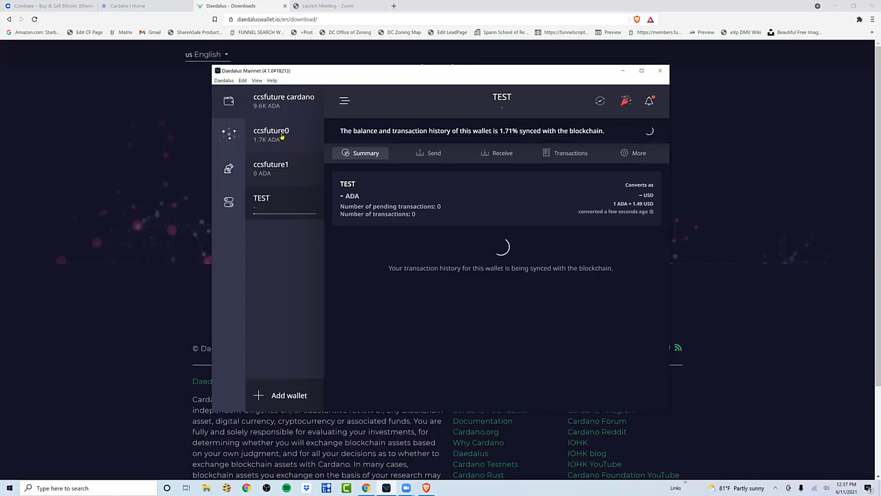
Switch to ccsfuture cardano to see its 9,691.999249 ADA balance and three transactions
left_click(279, 107)
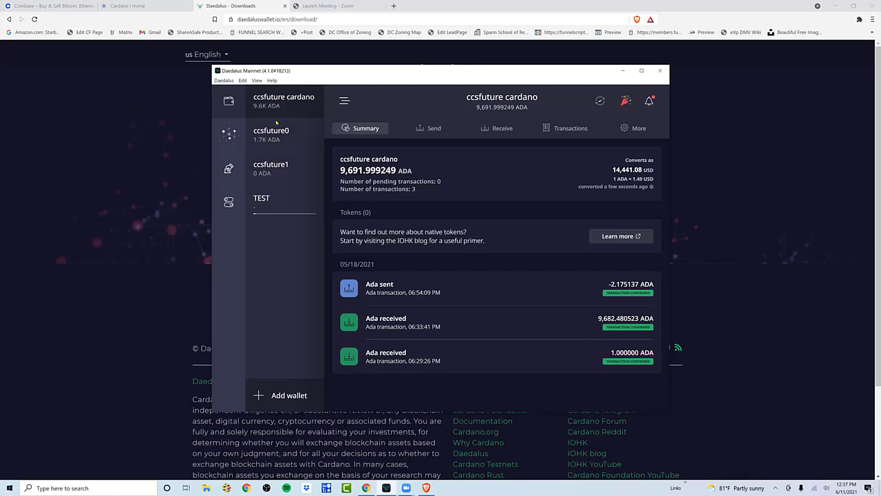
Open the Delegation center and look over the epoch countdown and each wallet's stake pool
left_click(228, 134)
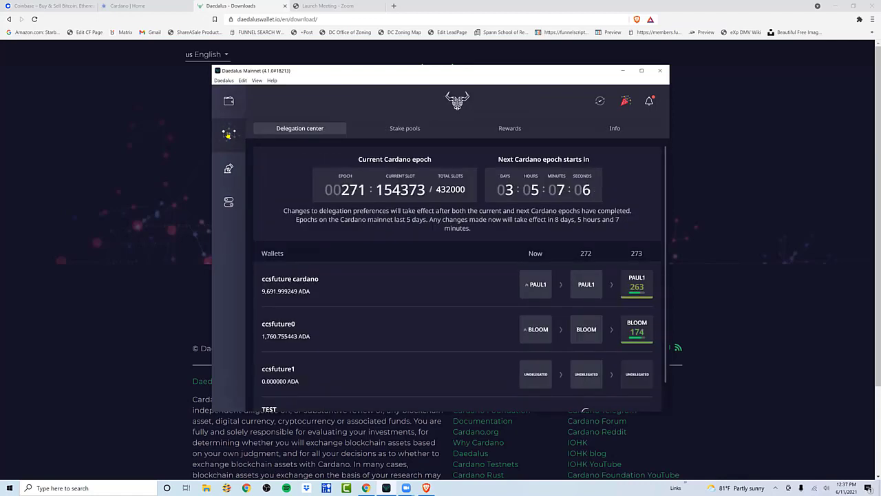
mouse_move(281, 279)
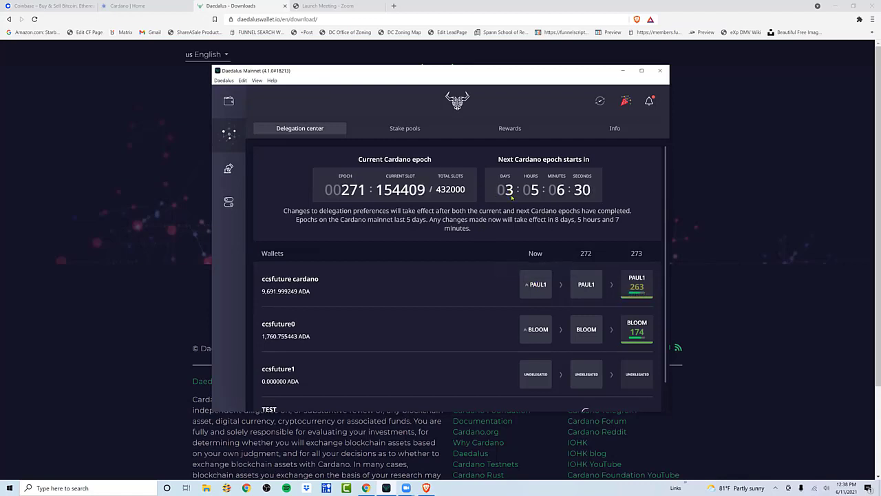
Browse the 2,415 stake pools, then check per-wallet rewards, including 10.693863 ADA for ccsfuture cardano
mouse_move(527, 284)
left_click(398, 131)
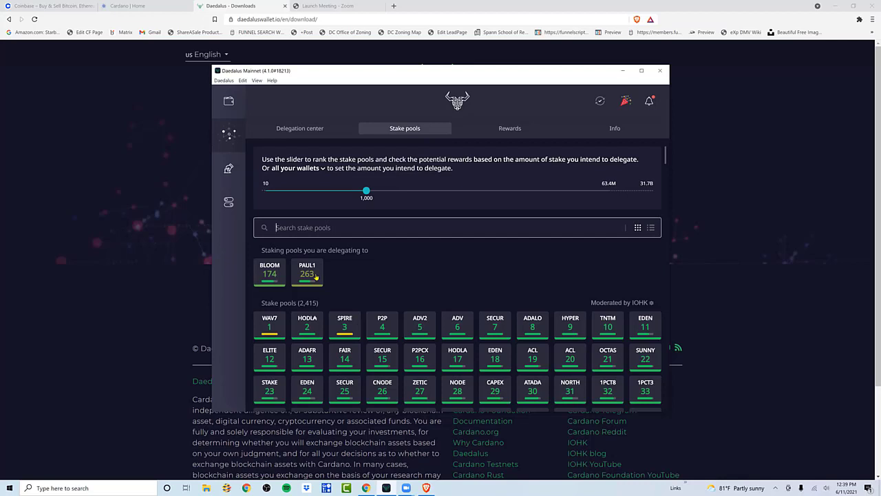
left_click(510, 129)
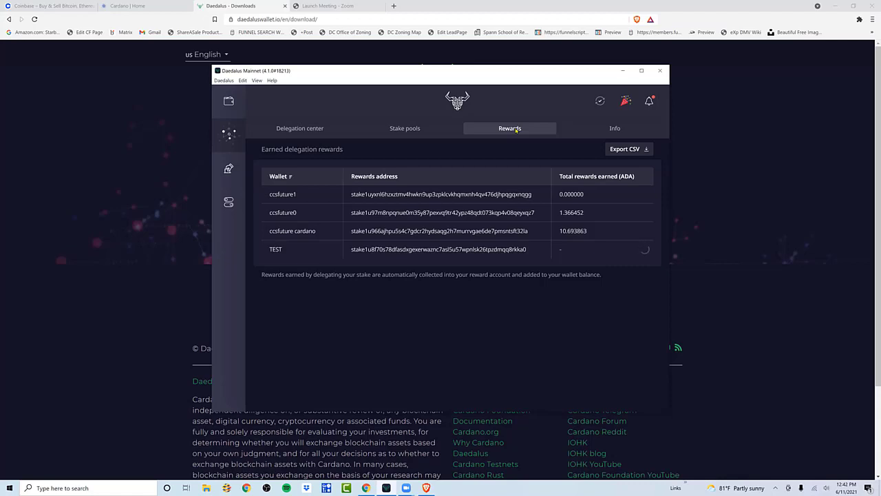
Go back to the Stake pools list with BLOOM and PAUL1 marked as delegated
left_click(407, 128)
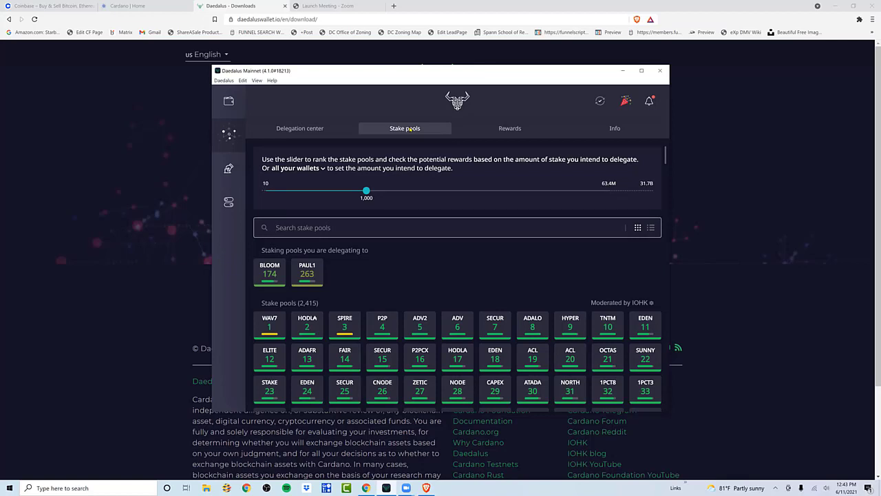
Show the epoch 271 Delegation center and view the PAUL1 stake pool's details
left_click(307, 129)
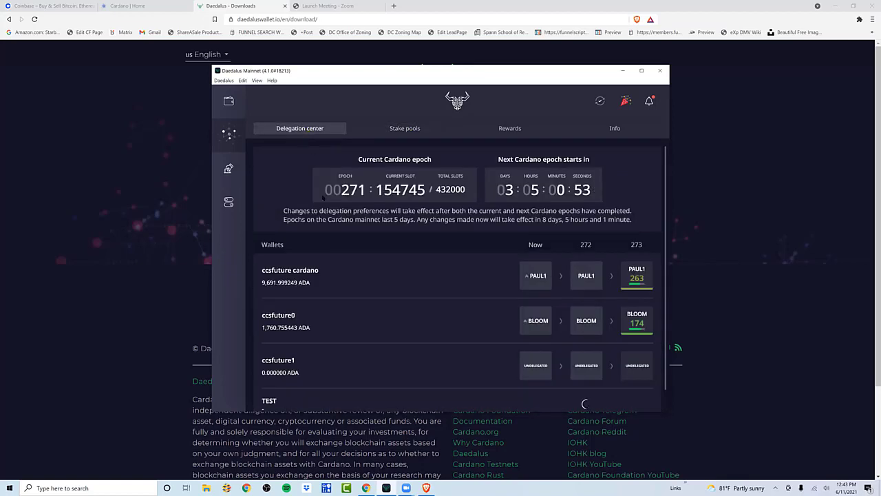
scroll(329, 219, "down", 1)
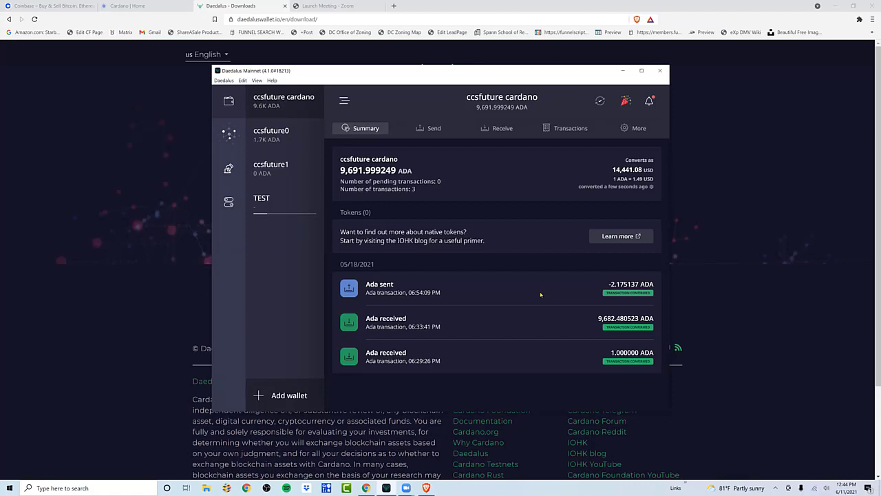
left_click(230, 135)
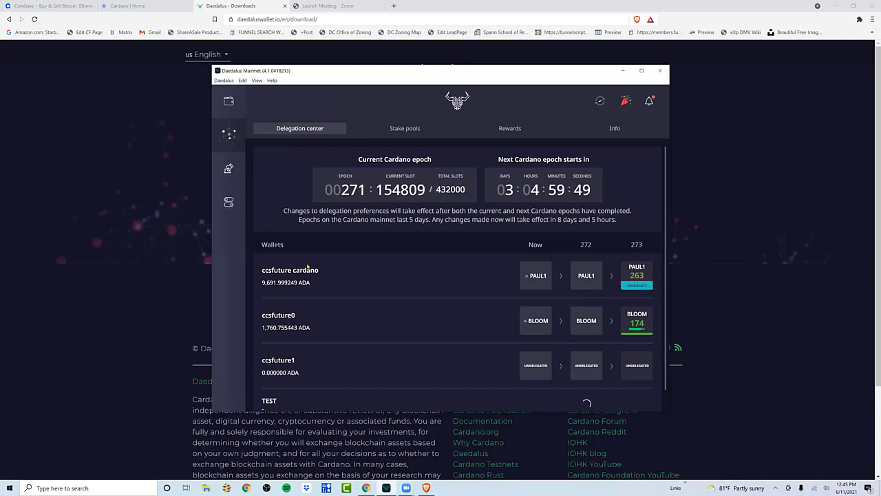
left_click(548, 276)
mouse_move(535, 321)
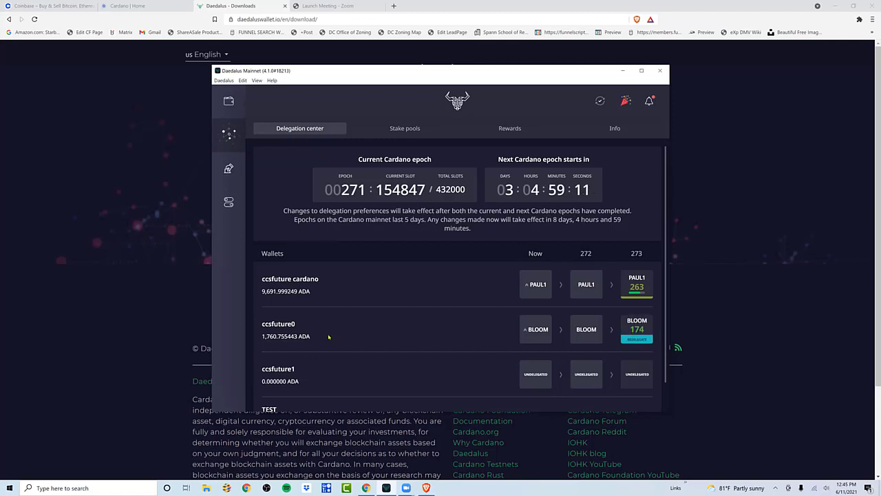
left_click(644, 340)
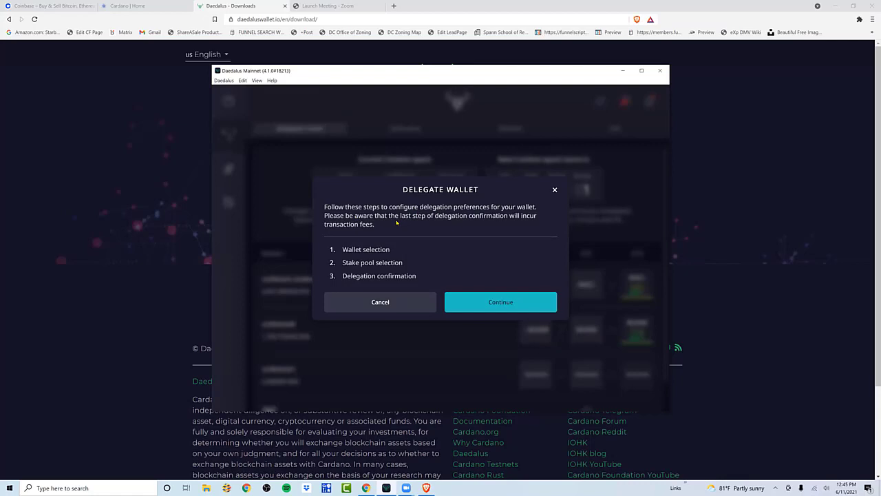
left_click(555, 190)
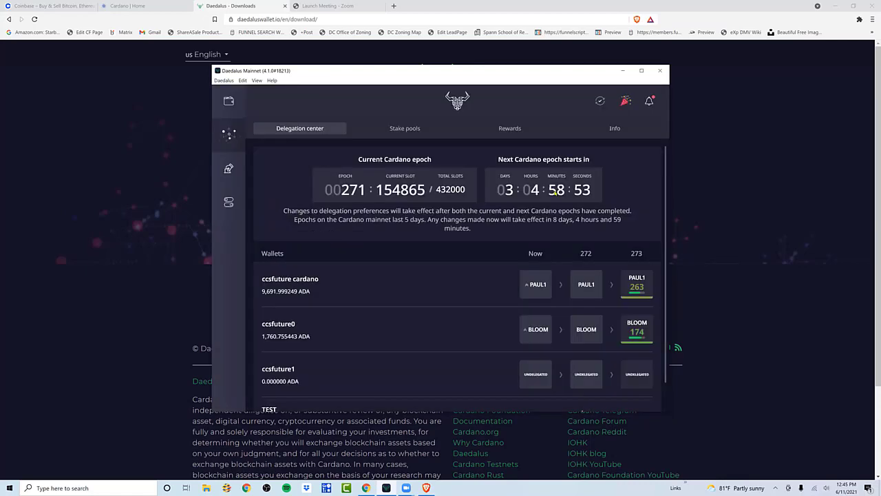
scroll(467, 247, "down", 1)
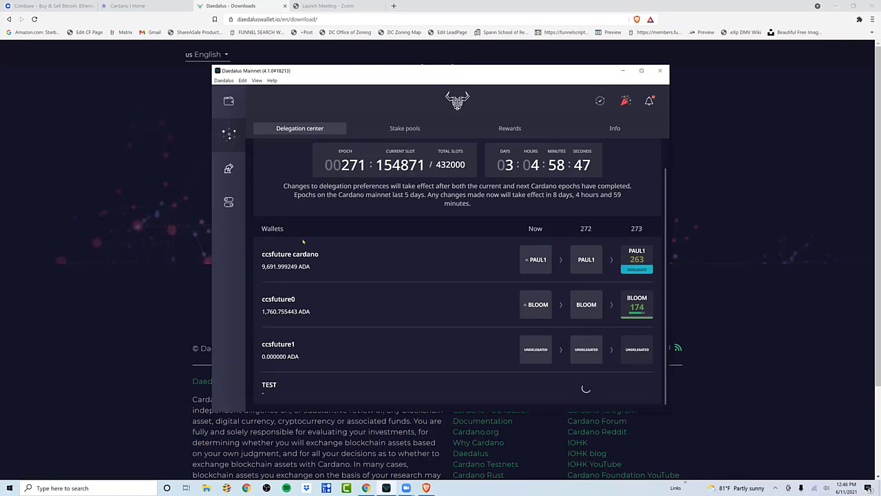
Go to the Voting page showing Fund4 registration ended and the Catalyst app QR codes
left_click(229, 170)
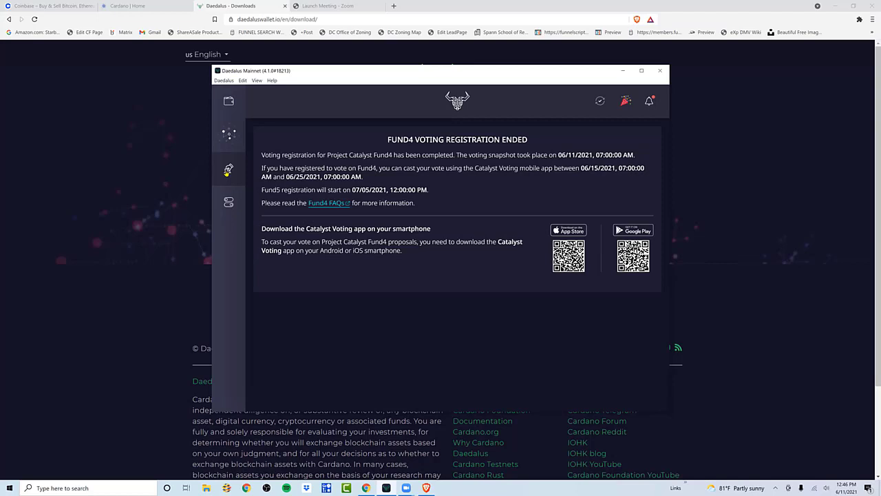
In Settings, review the currency display and keep IOHK as the stake pool metadata server
left_click(229, 204)
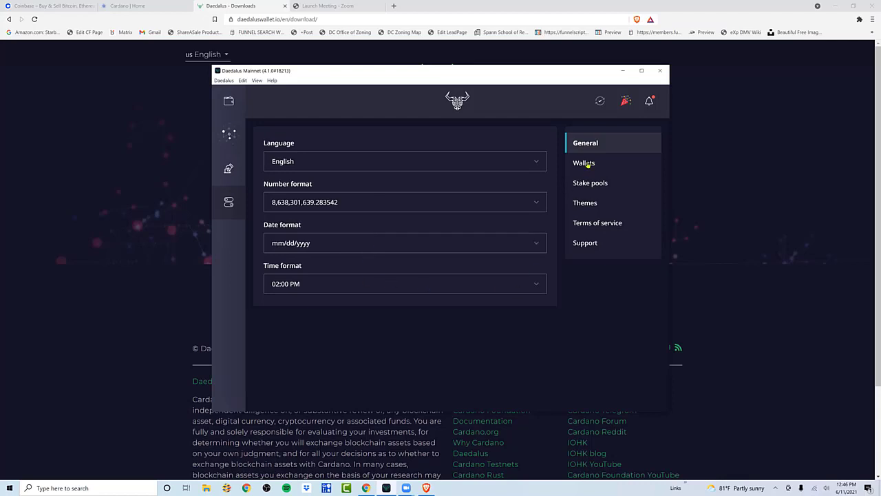
left_click(587, 163)
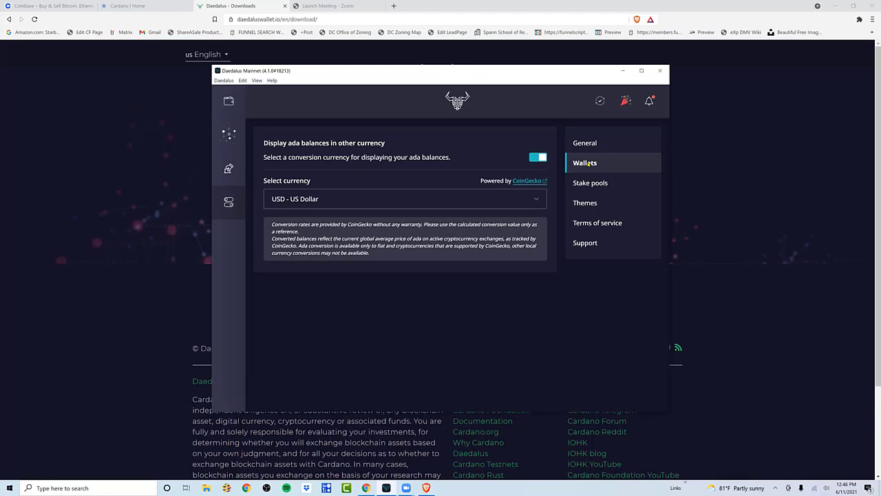
left_click(588, 184)
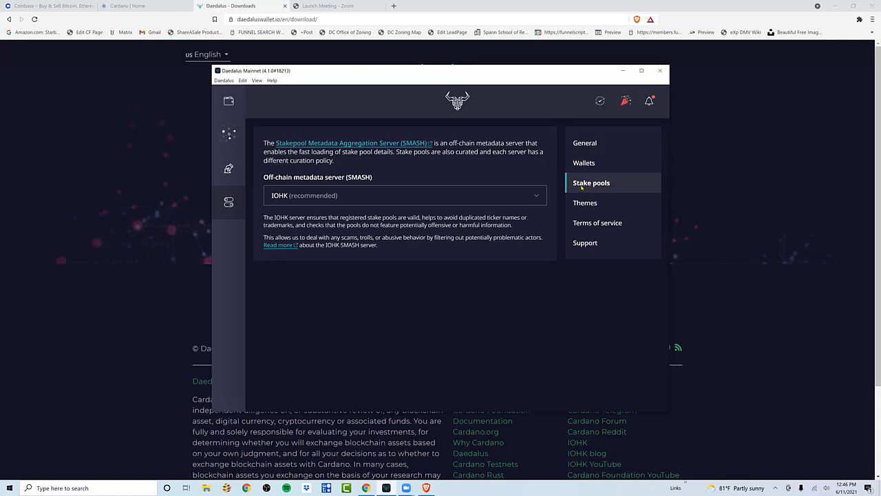
double_click(537, 197)
left_click(536, 197)
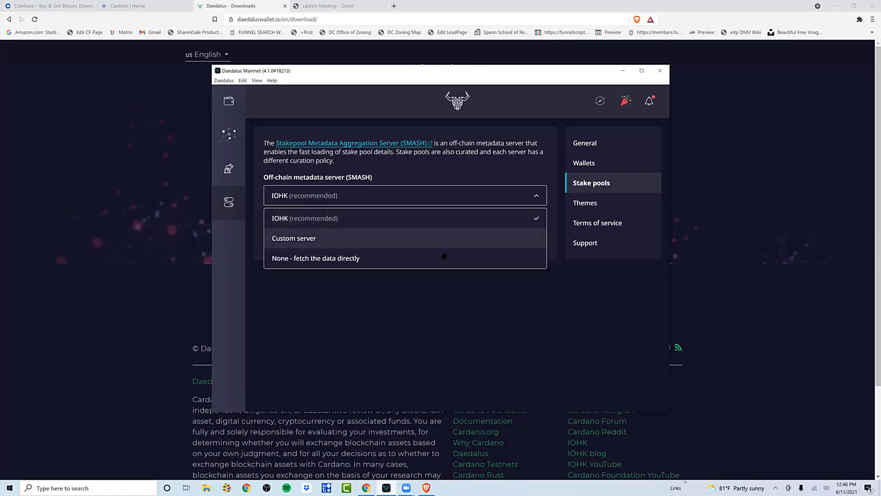
left_click(612, 272)
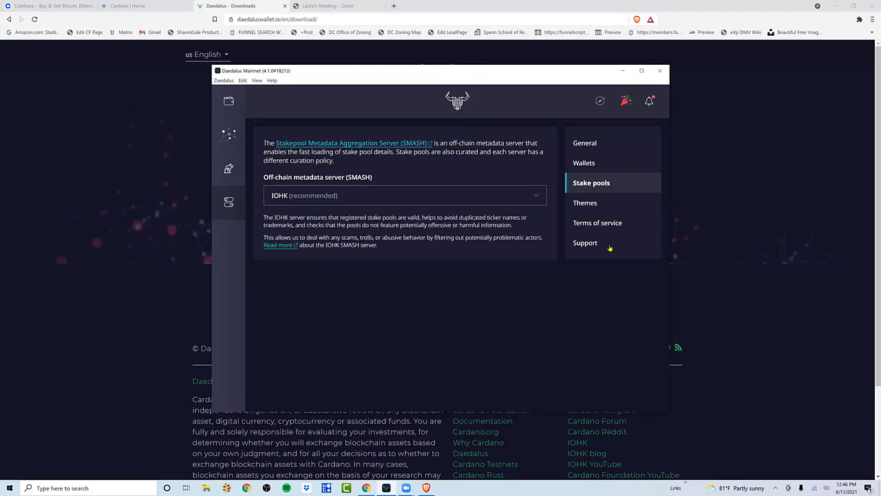
Look through the Themes, Terms of service and Help and support pages
left_click(586, 203)
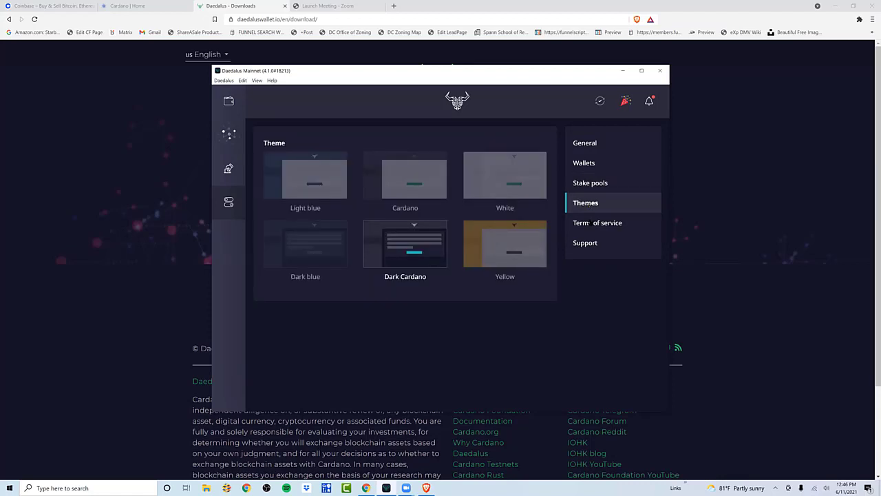
left_click(591, 224)
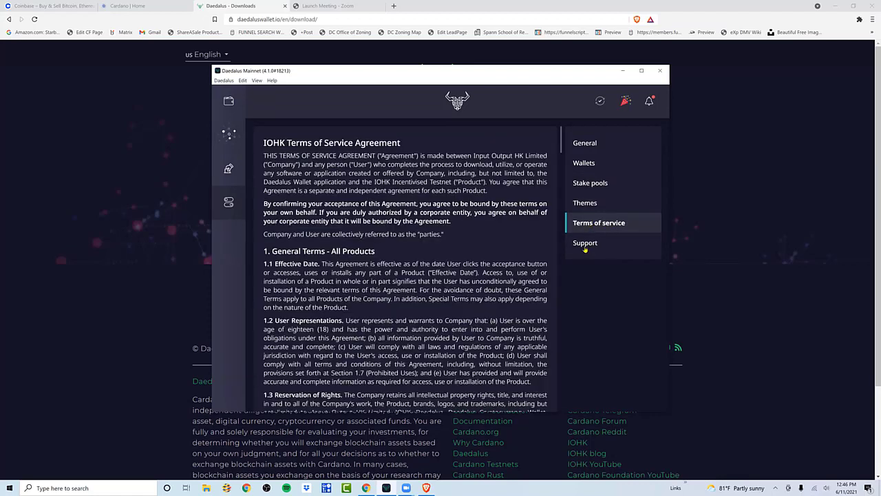
left_click(586, 243)
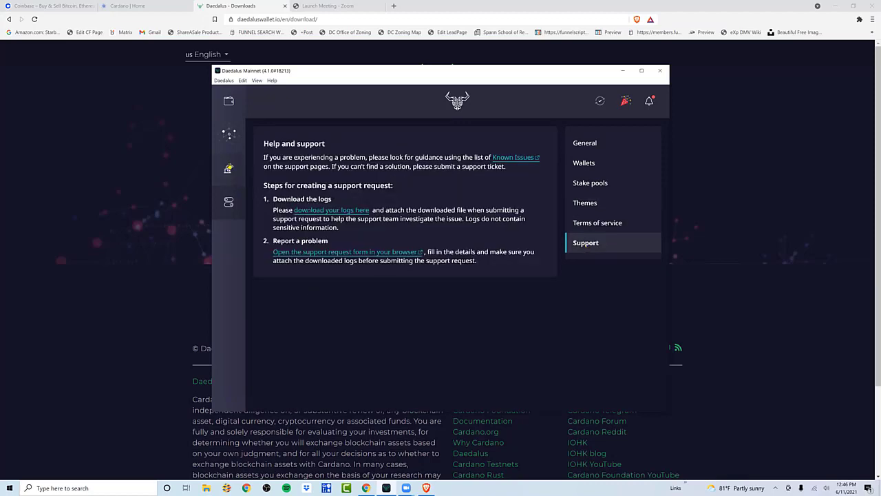
Pass through Voting and the Delegation center, then return to the ccsfuture cardano summary
left_click(229, 169)
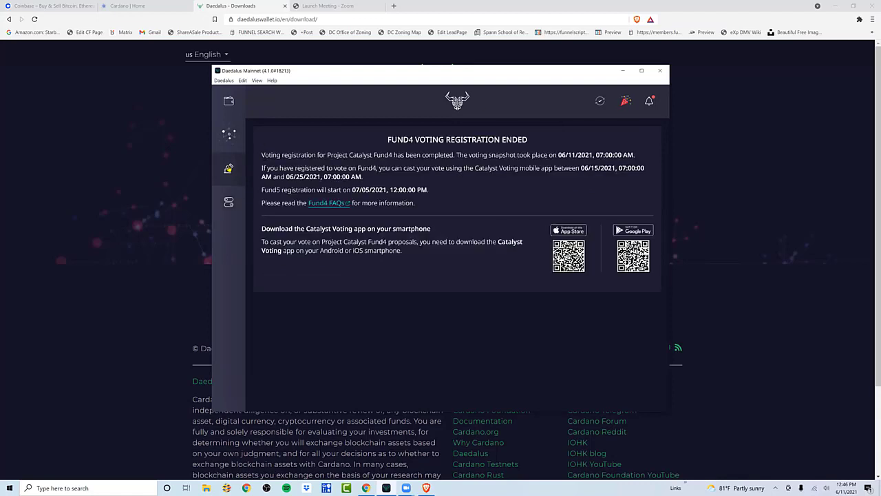
left_click(230, 137)
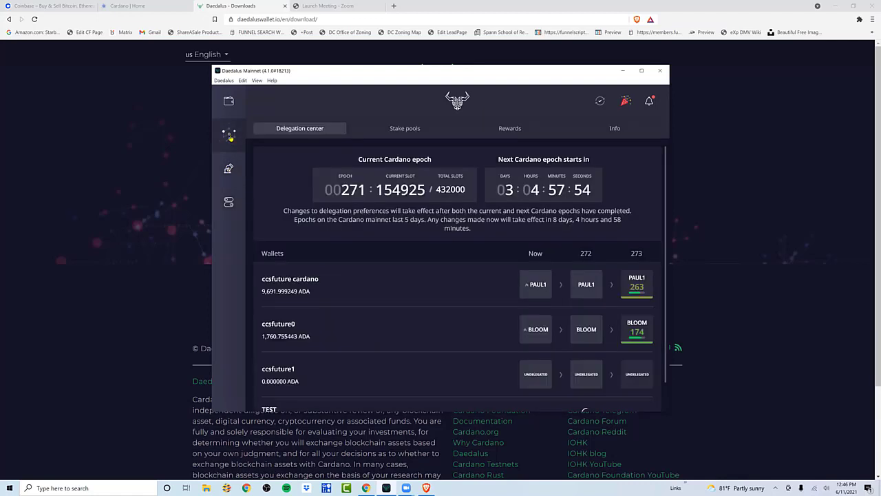
left_click(230, 103)
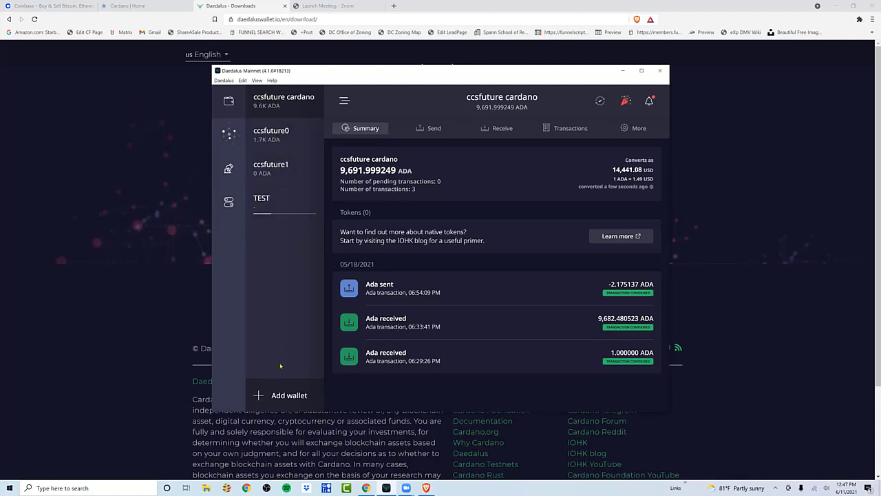
Switch to the ccsfuture0 wallet (1,760.755443 ADA) and show its More options dropdown
left_click(228, 100)
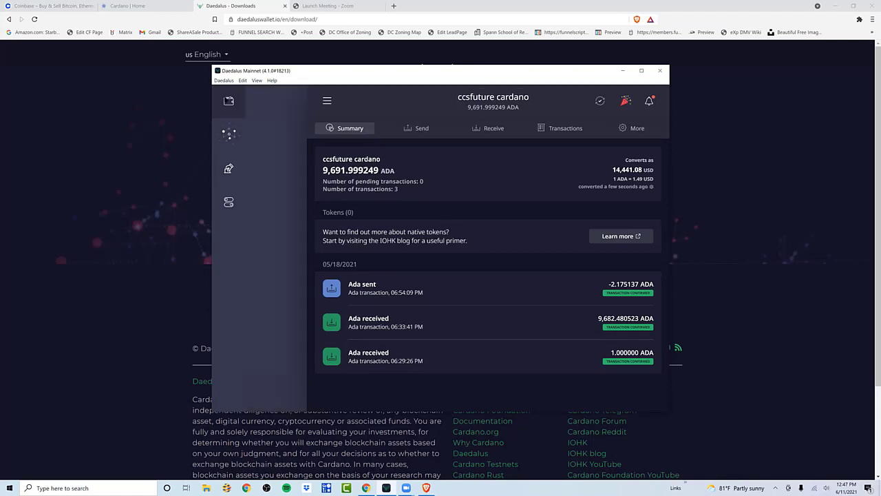
left_click(228, 100)
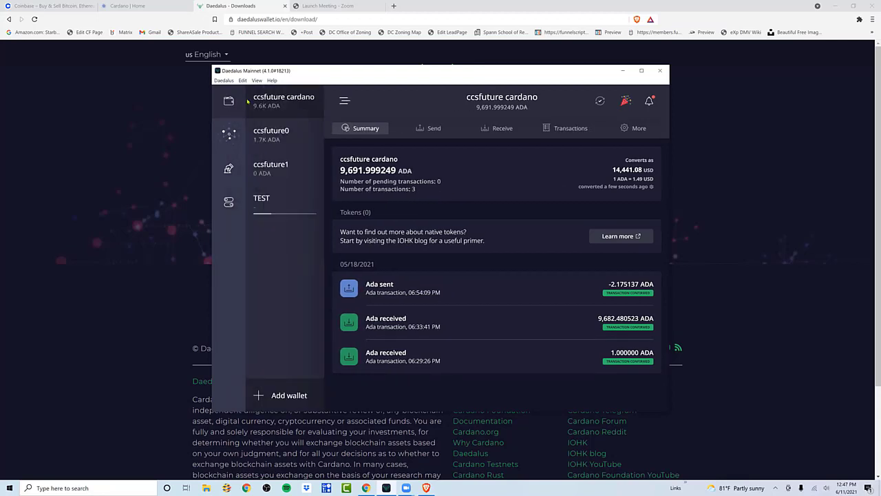
left_click(259, 134)
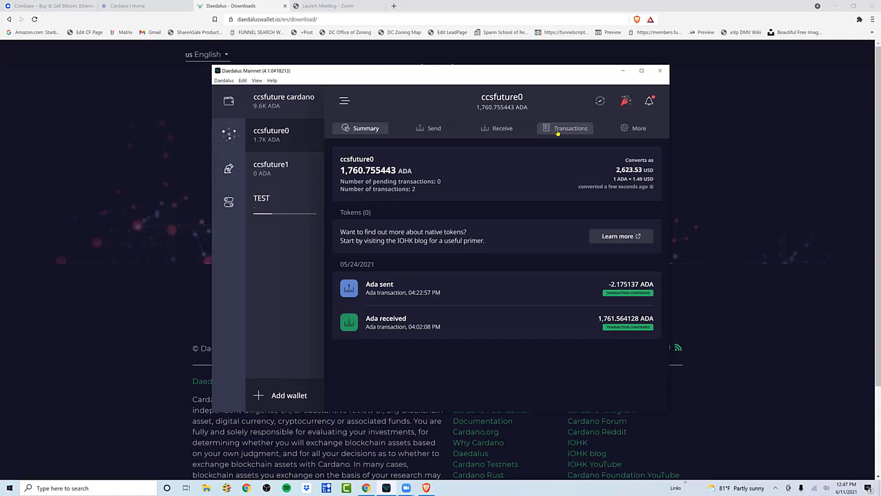
left_click(626, 130)
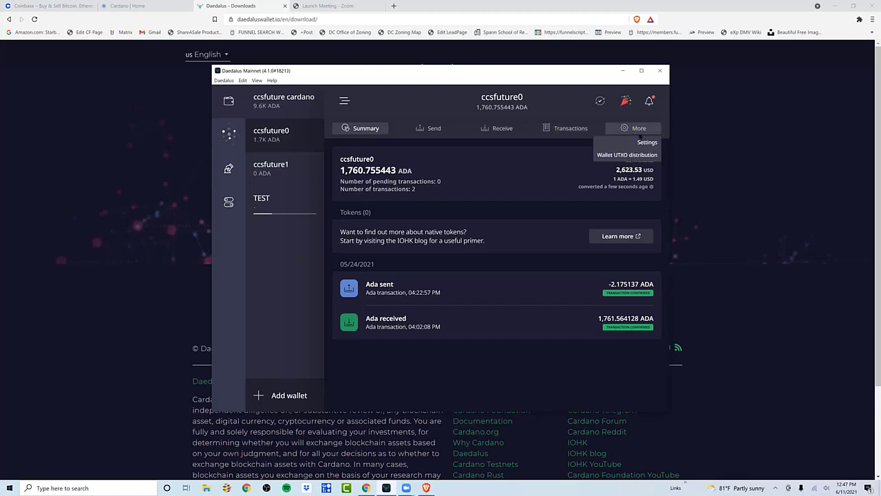
Open ccsfuture0's Settings and look over its name, password, recovery phrase, public key and delete sections
left_click(644, 143)
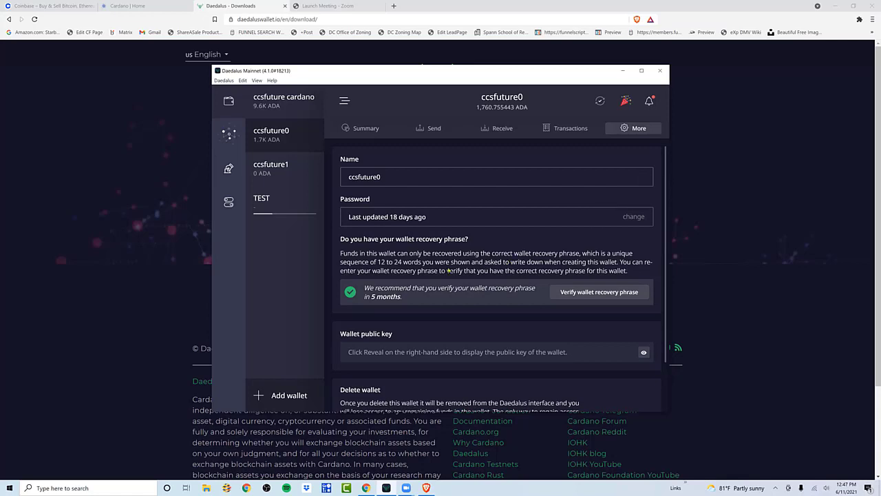
scroll(494, 290, "down", 2)
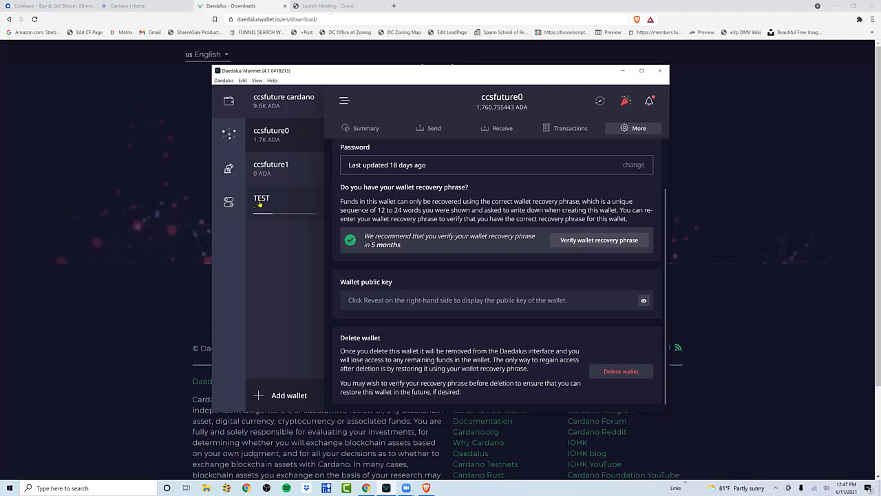
scroll(443, 214, "up", 2)
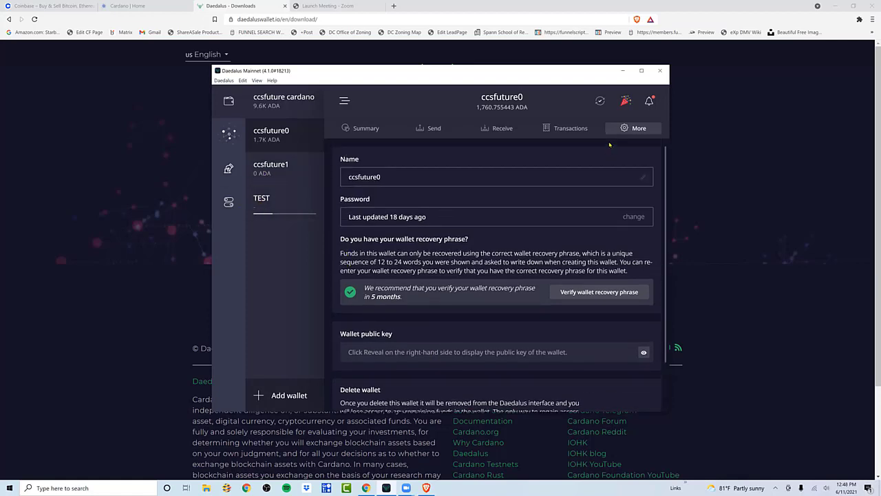
scroll(589, 375, "down", 2)
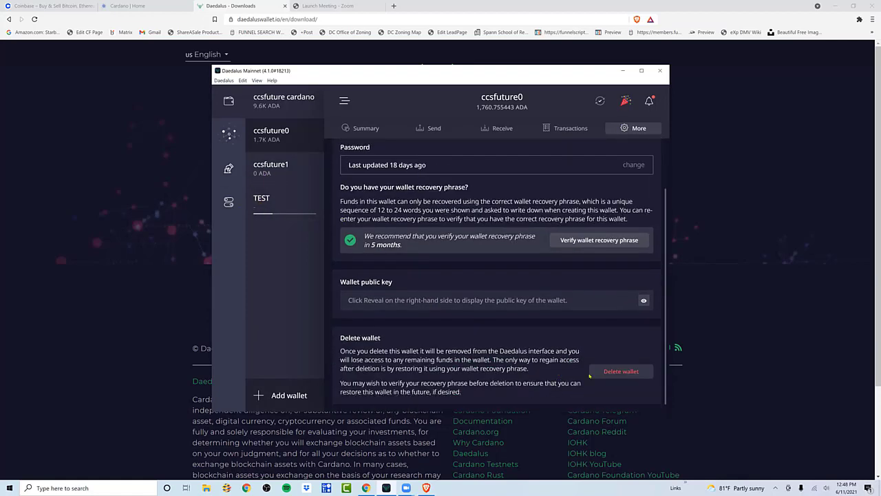
scroll(578, 309, "up", 2)
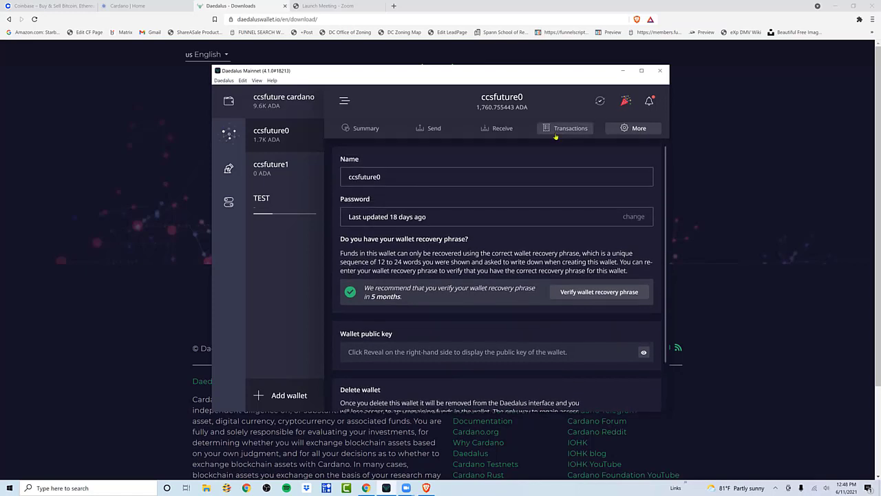
Browse ccsfuture0's Transactions, Receive and Send tabs, ending on its 1,760.755443 ADA summary
left_click(555, 133)
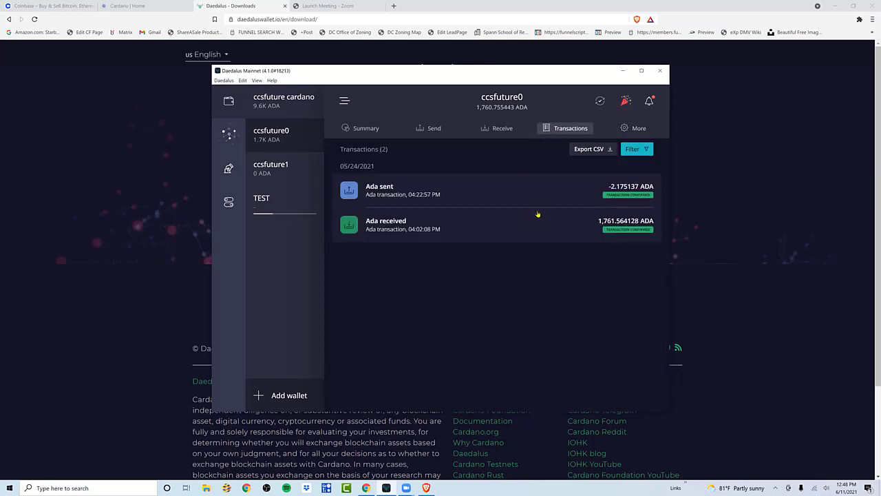
left_click(501, 129)
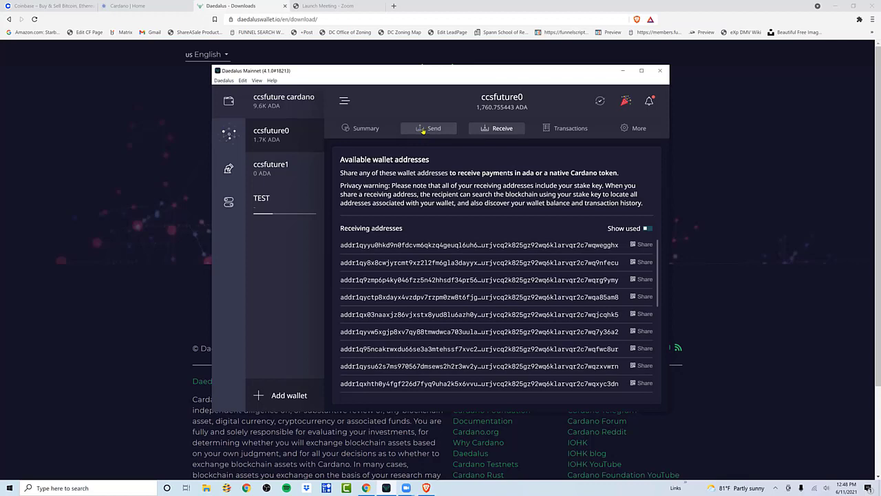
left_click(423, 130)
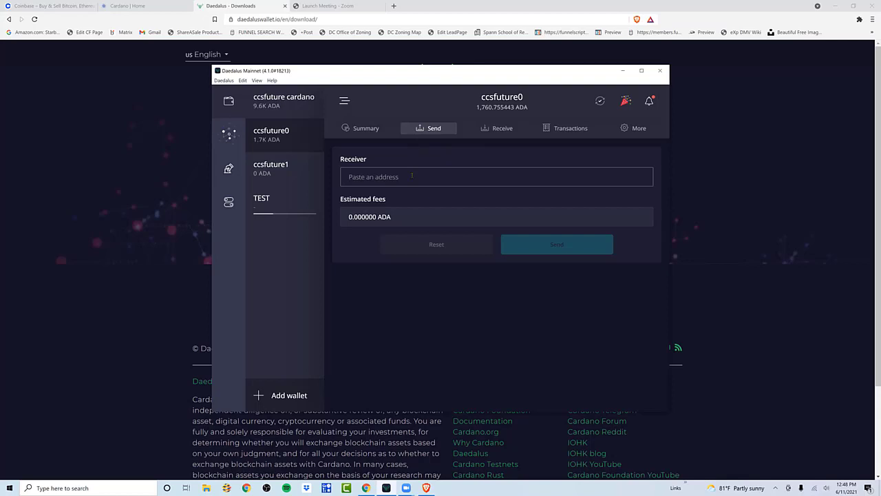
left_click(360, 130)
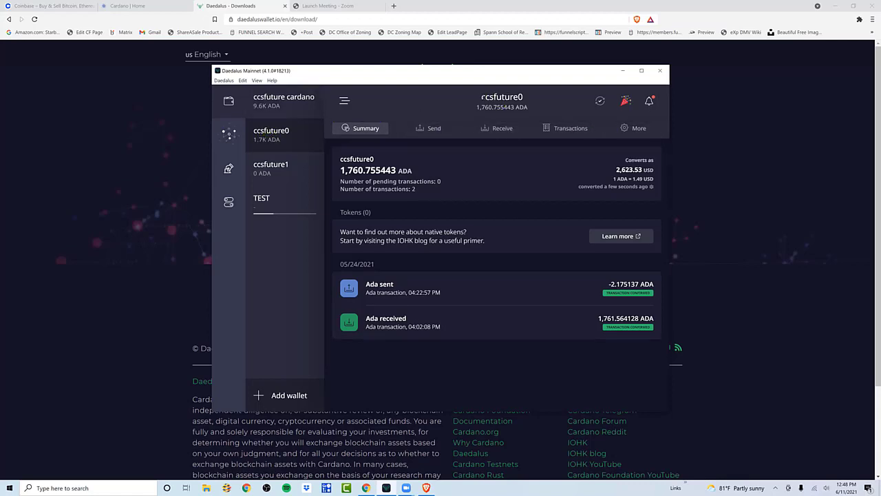
Switch back and forth between the ccsfuture cardano and ccsfuture0 wallet summaries twice
left_click_drag(481, 97, 524, 97)
left_click(279, 100)
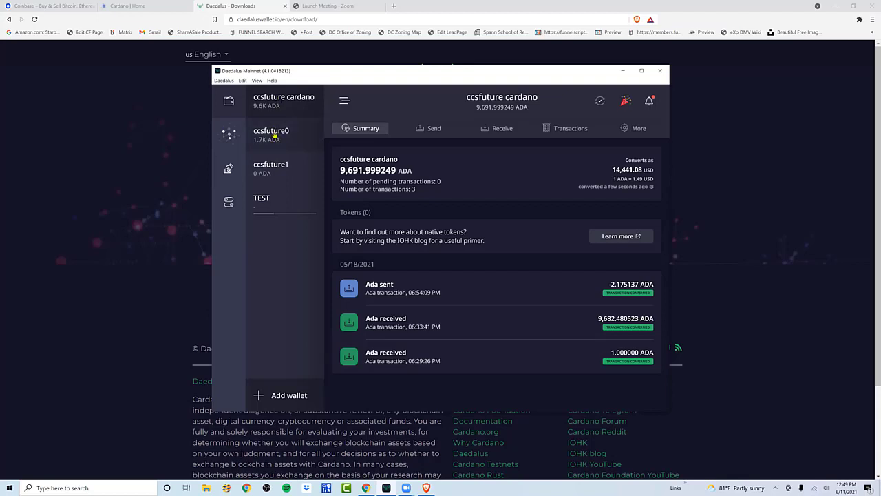
left_click(275, 135)
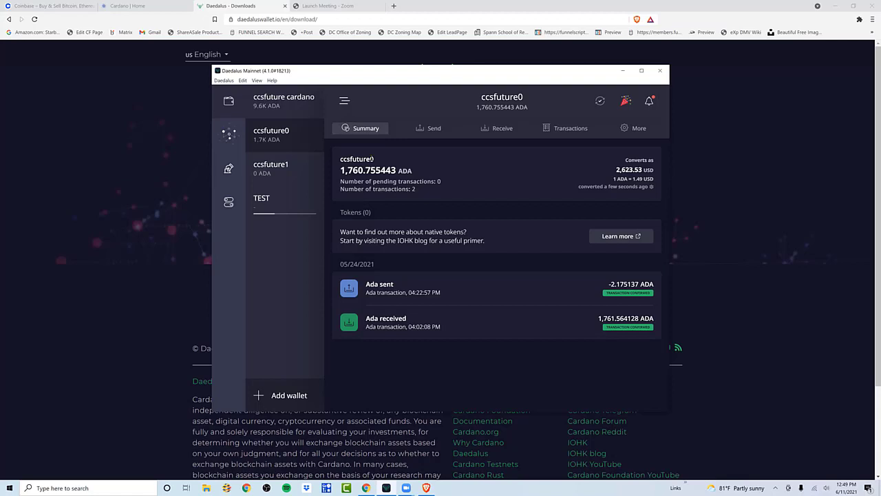
left_click(284, 101)
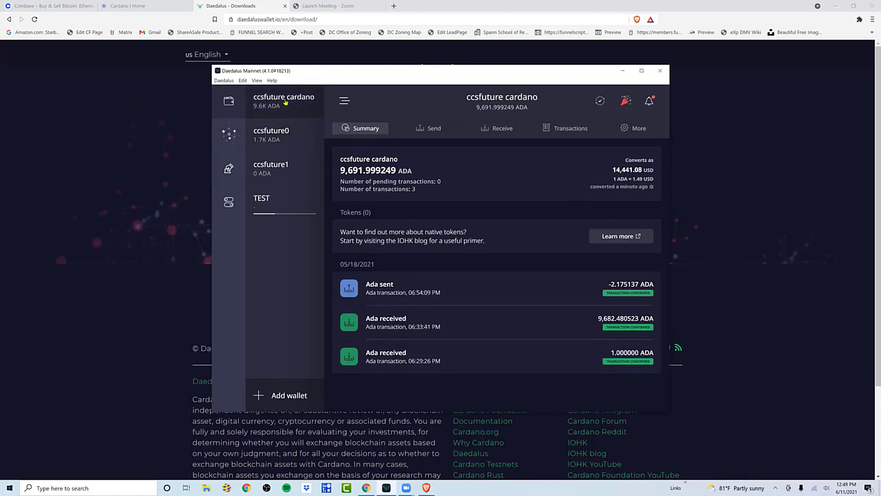
left_click(288, 140)
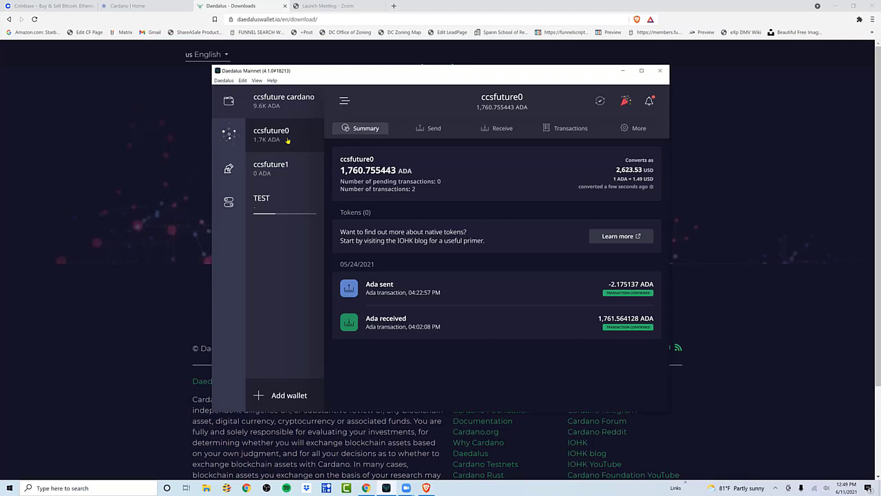
Bring the browser forward and go to the Coinbase sign-in page
left_click(68, 5)
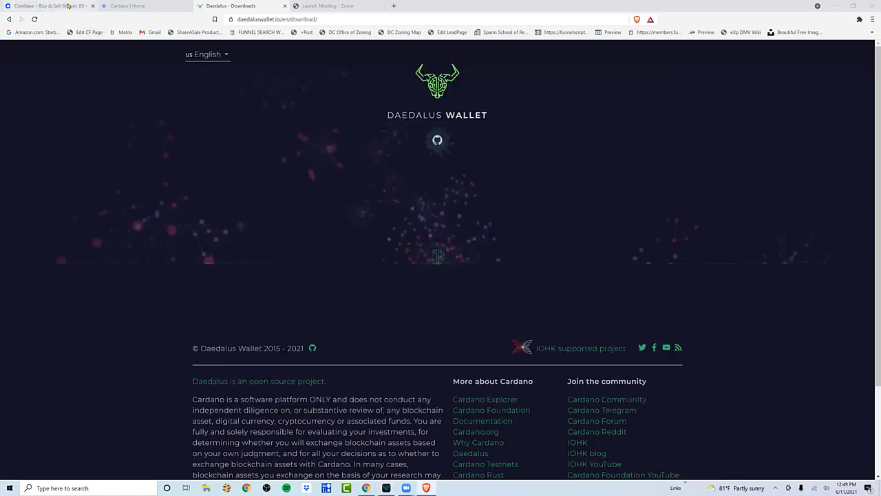
left_click(67, 5)
left_click(274, 20)
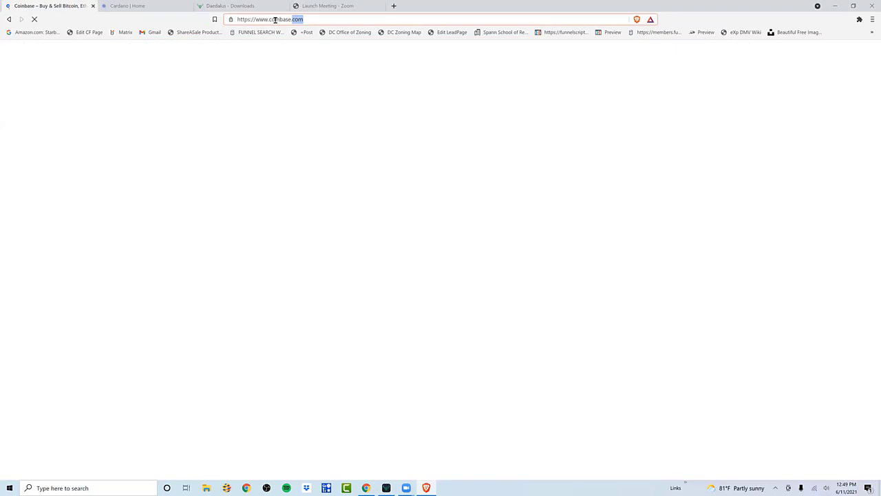
left_click(275, 19)
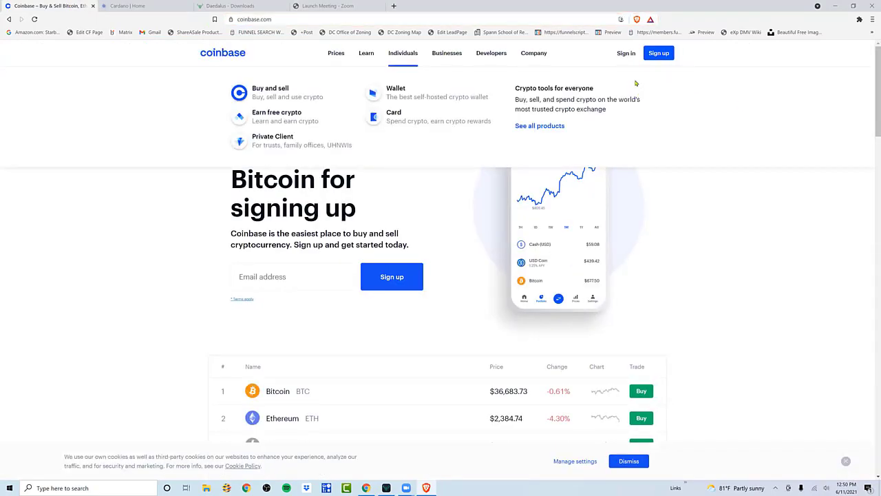
left_click(627, 55)
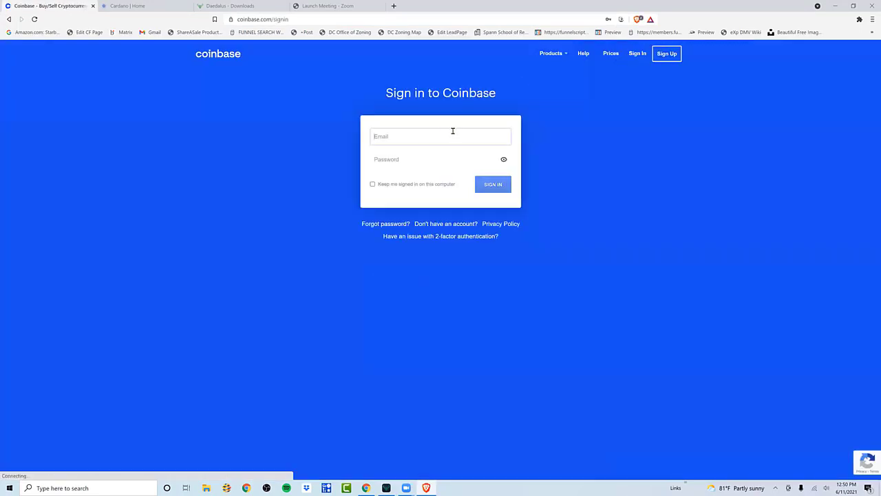
Sign in with the saved account credentials and submit the 2-step verification code
left_click(451, 132)
left_click(440, 154)
left_click(494, 187)
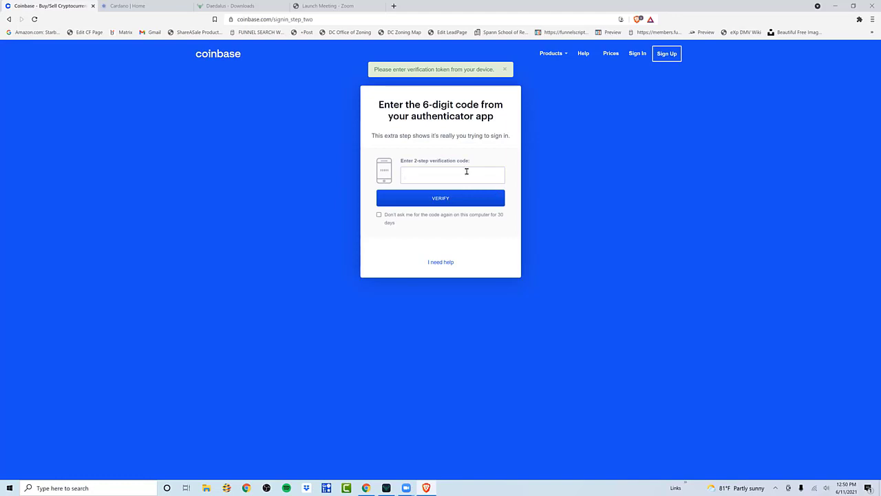
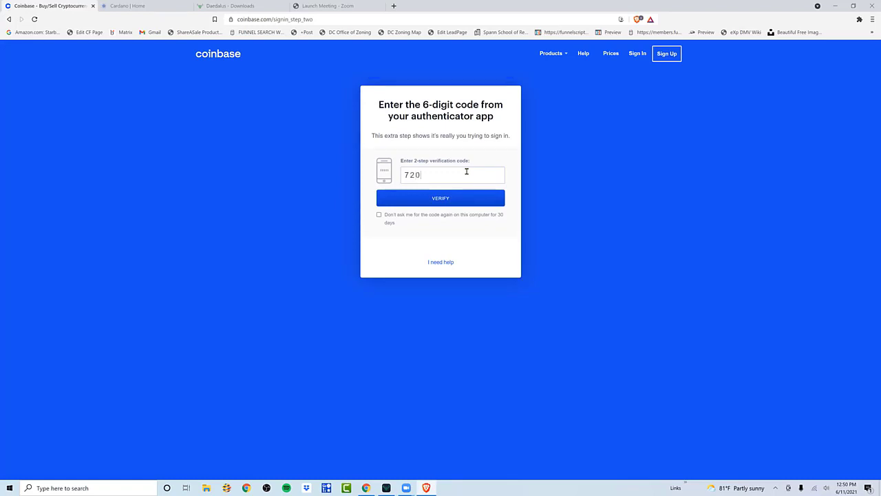
left_click(460, 200)
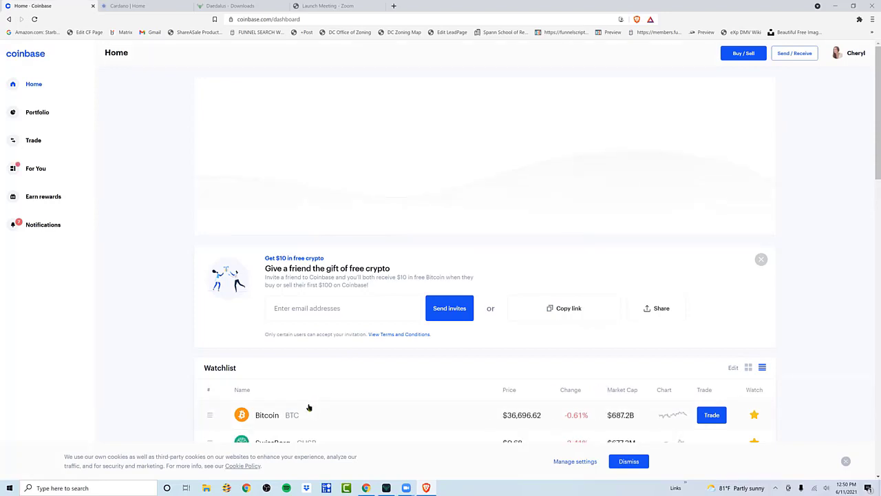
Scroll the watchlist, then open Portfolio showing the $3,417.39 balance with Cardano at 44.46%
scroll(317, 388, "down", 1)
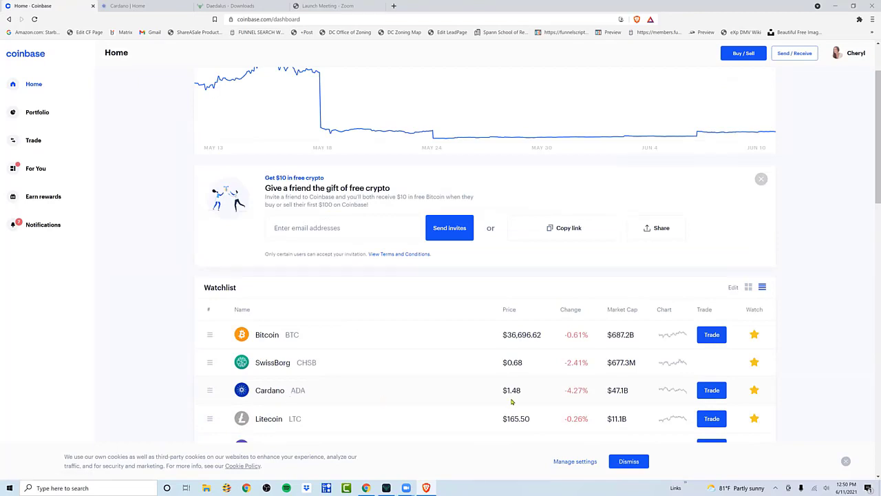
scroll(405, 363, "up", 1)
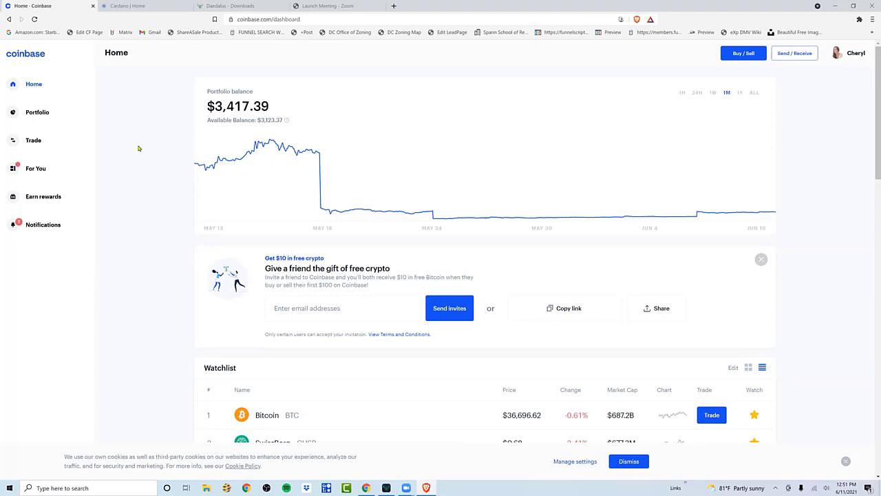
left_click(39, 114)
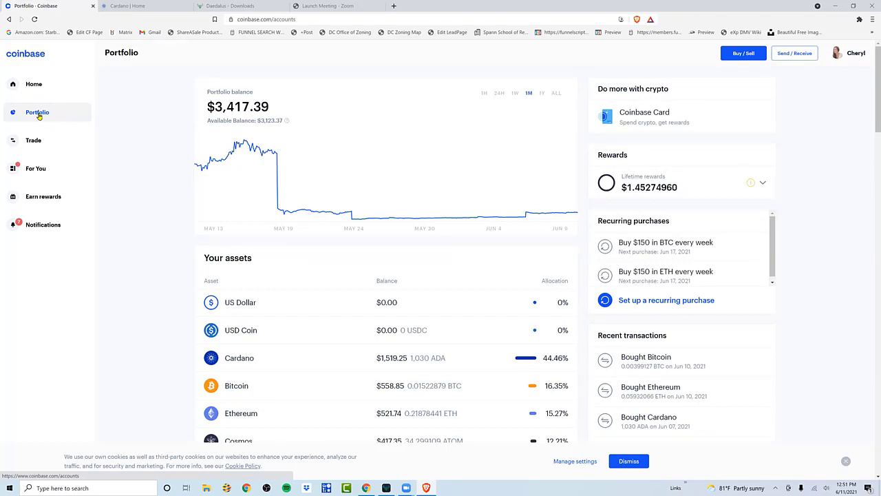
Open the Cardano asset page with its 1,030 ADA balance, briefly checking the Daedalus downloads tab
left_click(420, 359)
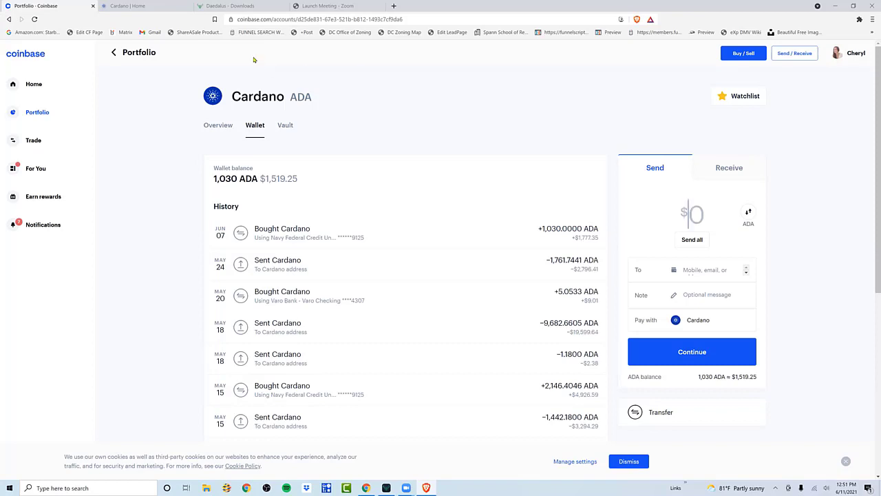
left_click(235, 5)
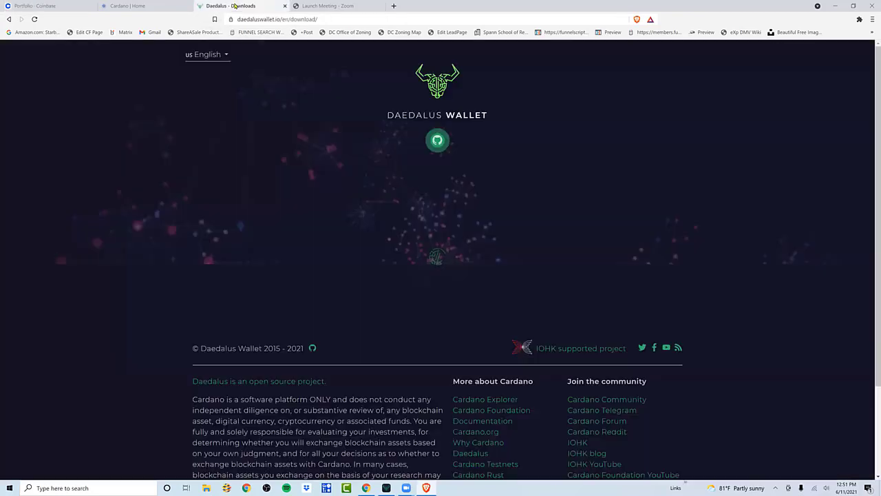
left_click(62, 6)
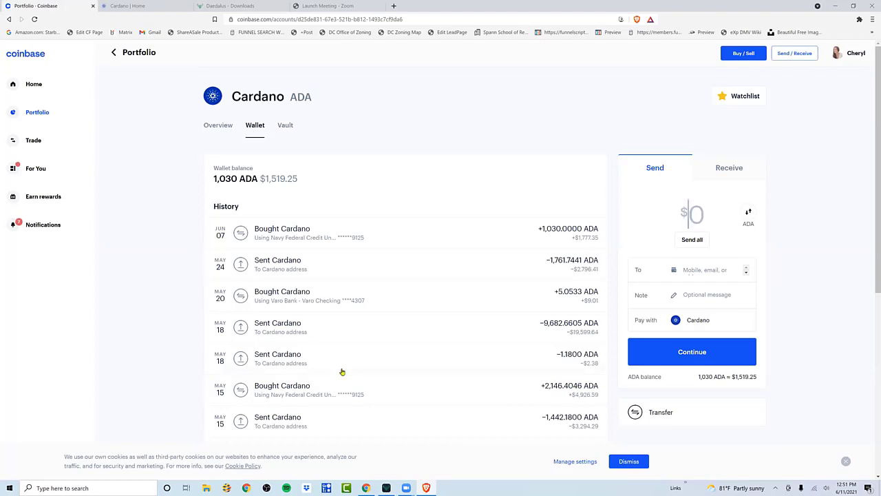
In Daedalus, copy ccsfuture0's first receiving address via Share, then return to Coinbase
left_click(387, 487)
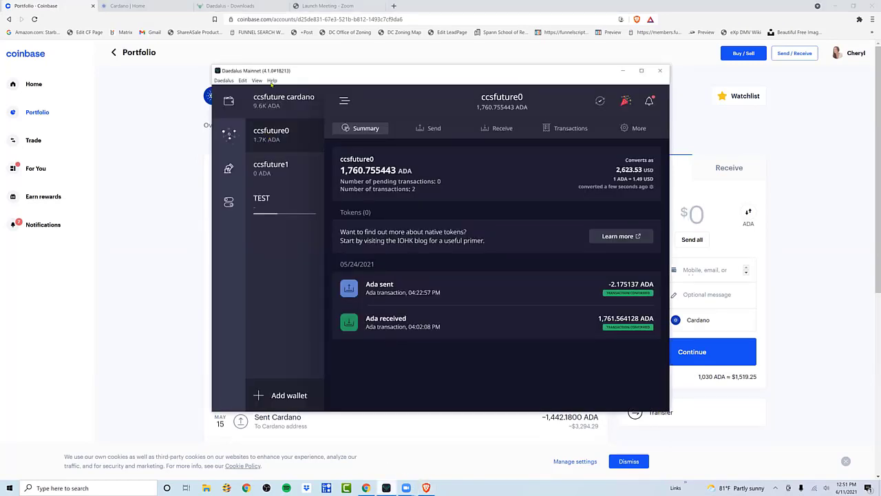
left_click(274, 103)
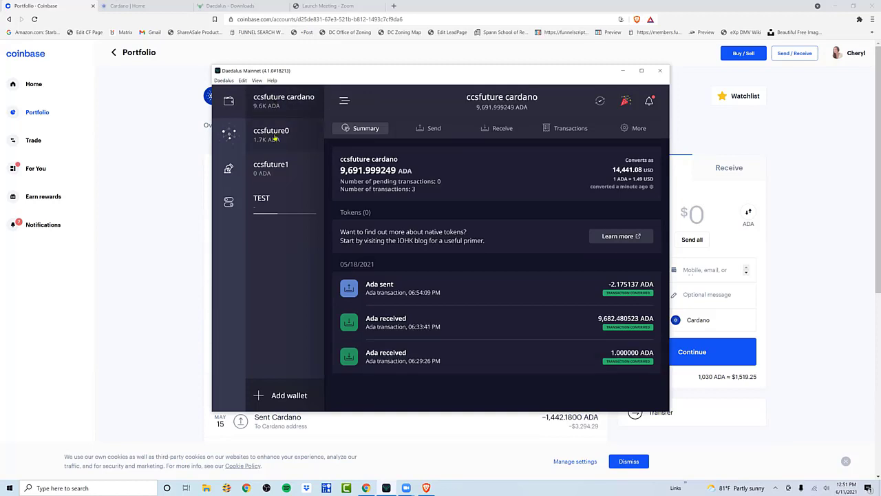
left_click(274, 137)
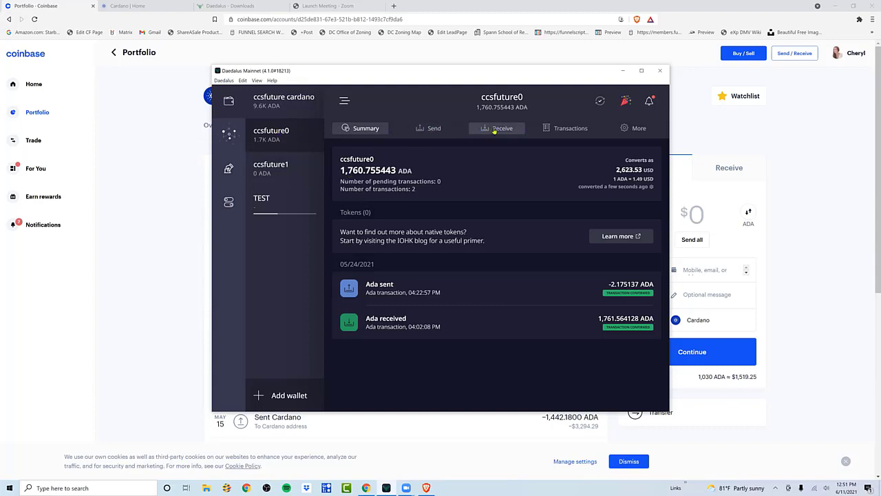
left_click(495, 130)
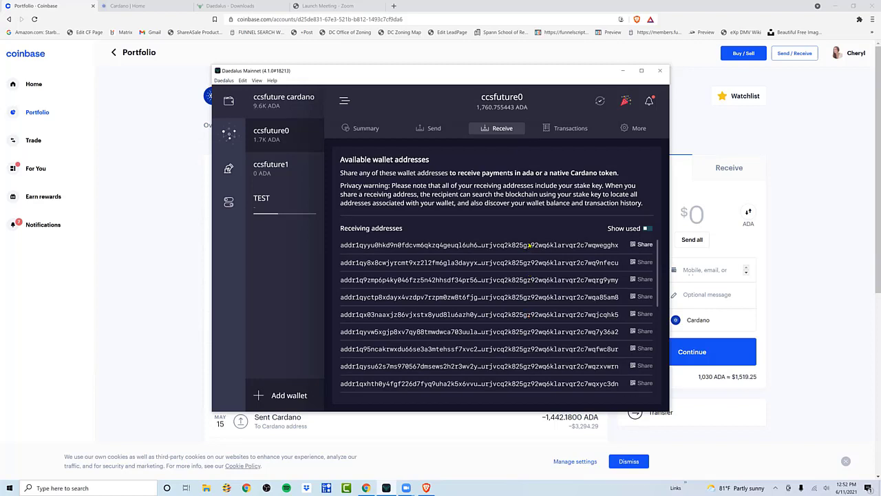
left_click(529, 245)
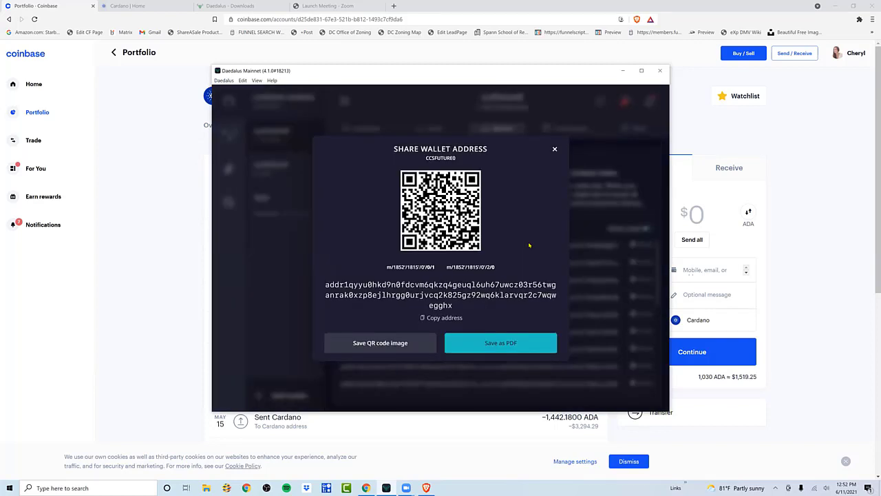
left_click(446, 318)
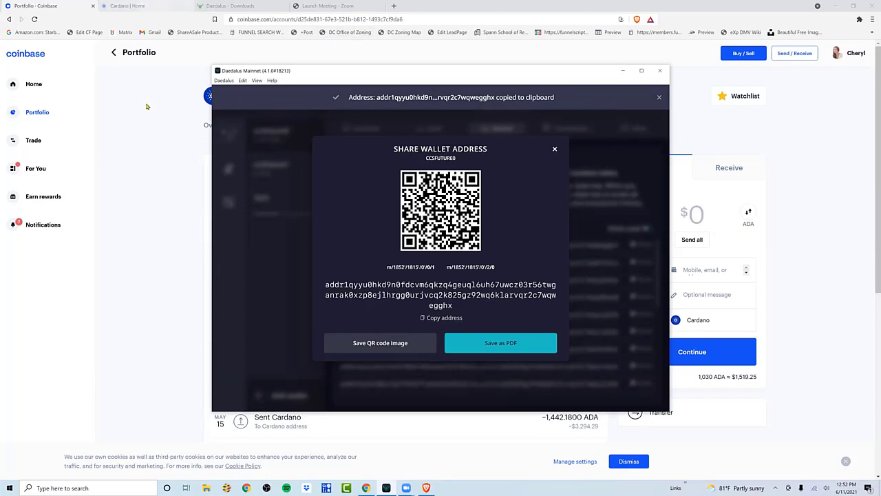
left_click(155, 130)
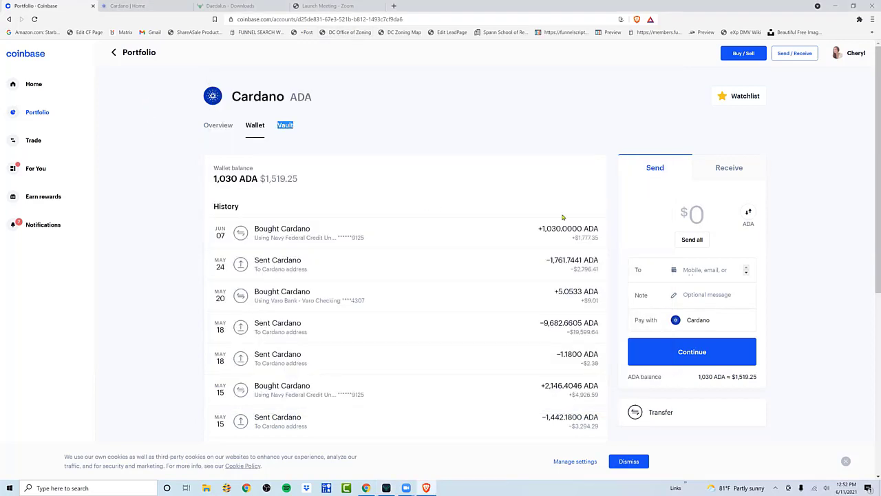
Enter 300 ADA as the amount and paste the Daedalus receiving address as recipient
left_click(748, 212)
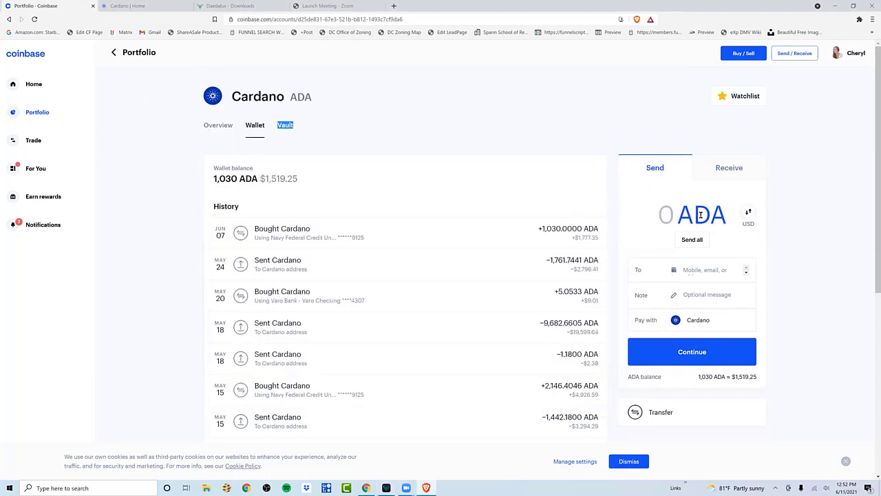
left_click(700, 214)
type("300")
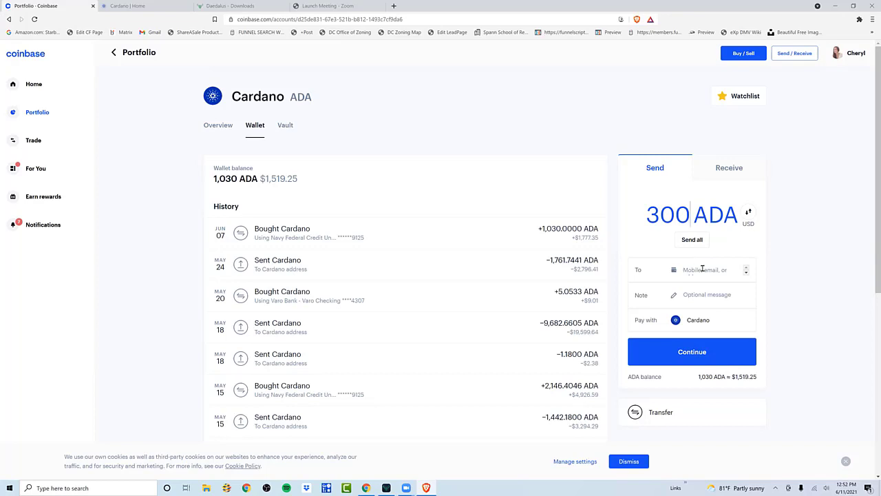
left_click(716, 269)
scroll(716, 269, "down", 1)
key("ctrl+v")
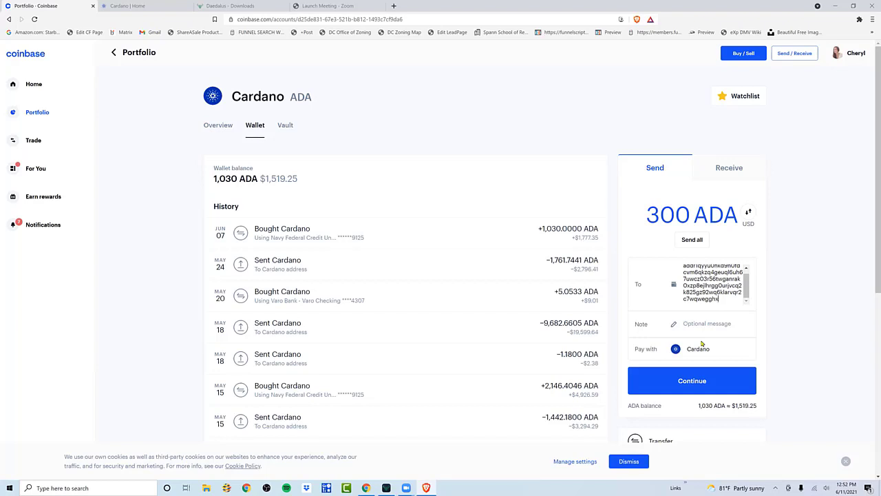
left_click(750, 216)
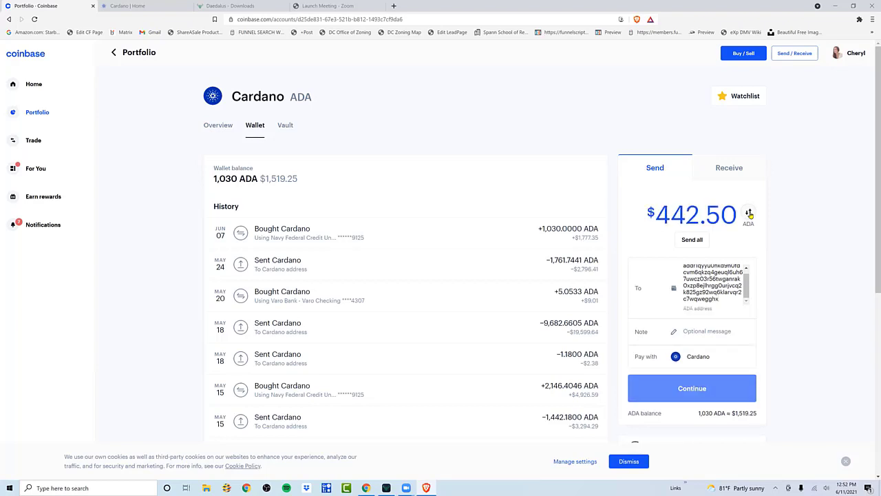
left_click(750, 215)
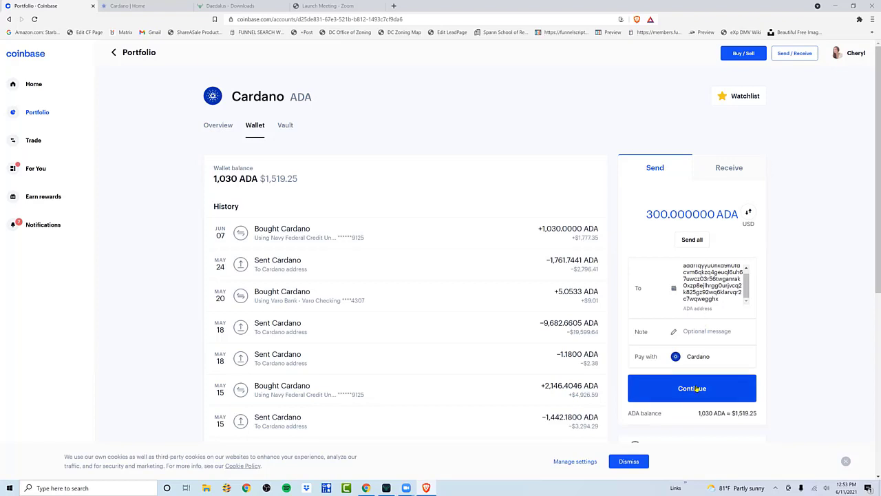
Review and send the 300 ADA, accepting the irreversible-send warning and entering the 2-step code
left_click(696, 388)
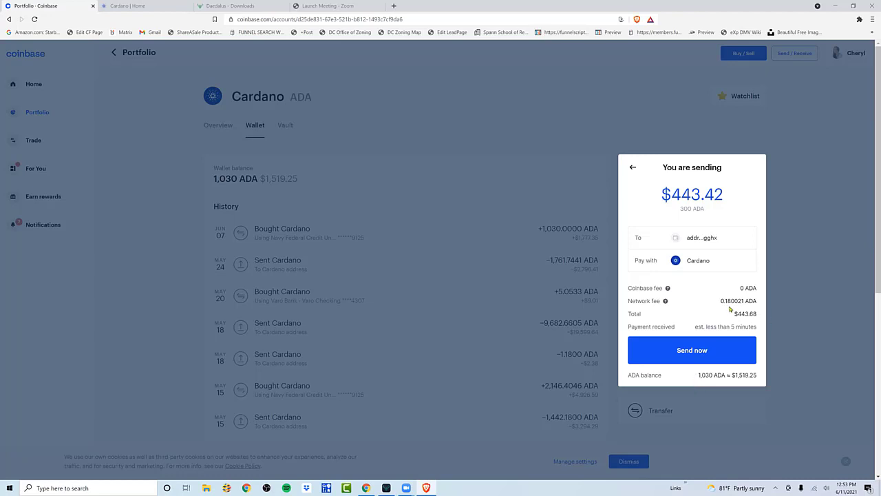
left_click(698, 356)
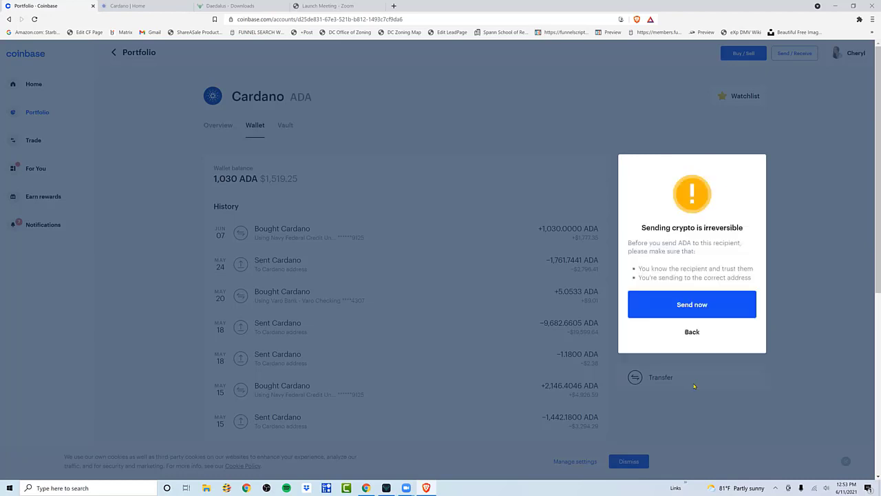
left_click(697, 311)
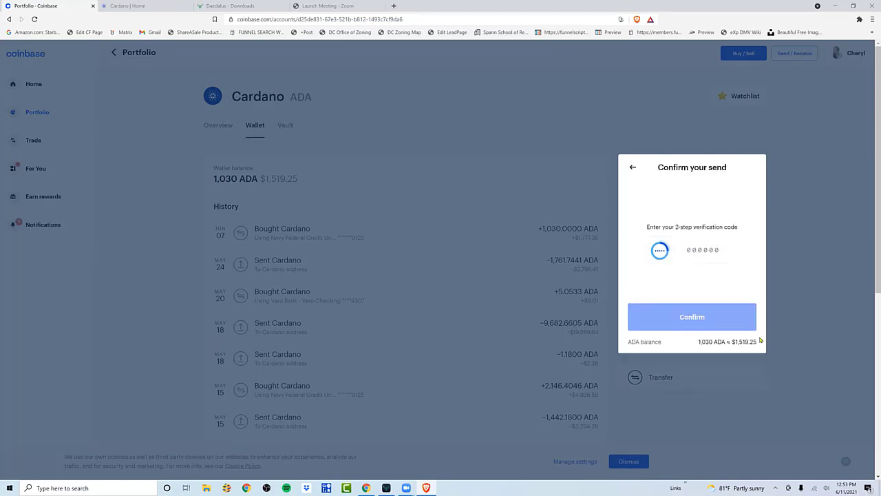
left_click(719, 251)
left_click(710, 322)
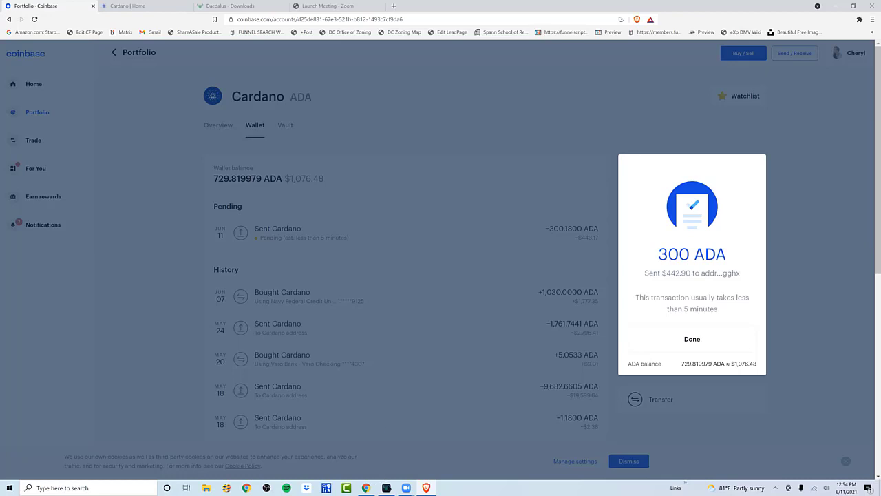
Close the Share dialog, verify ccsfuture0 now holds 2,060.755443 ADA, then view ccsfuture cardano
left_click(387, 488)
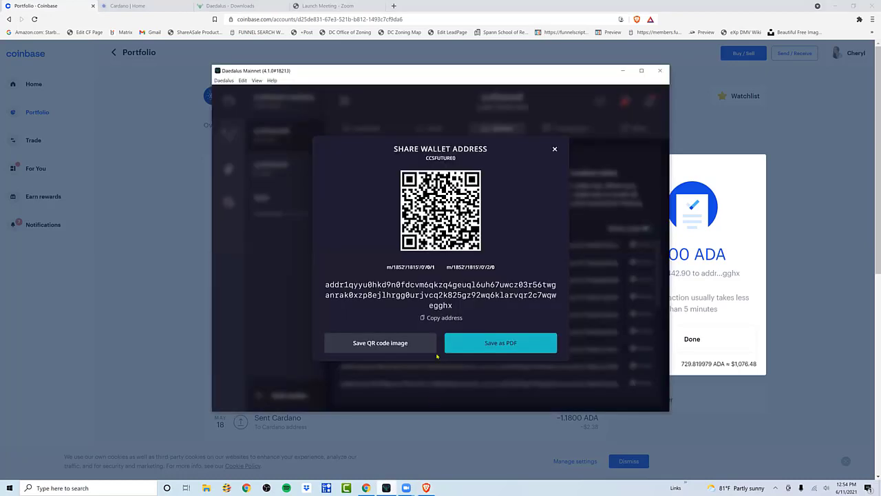
left_click(554, 150)
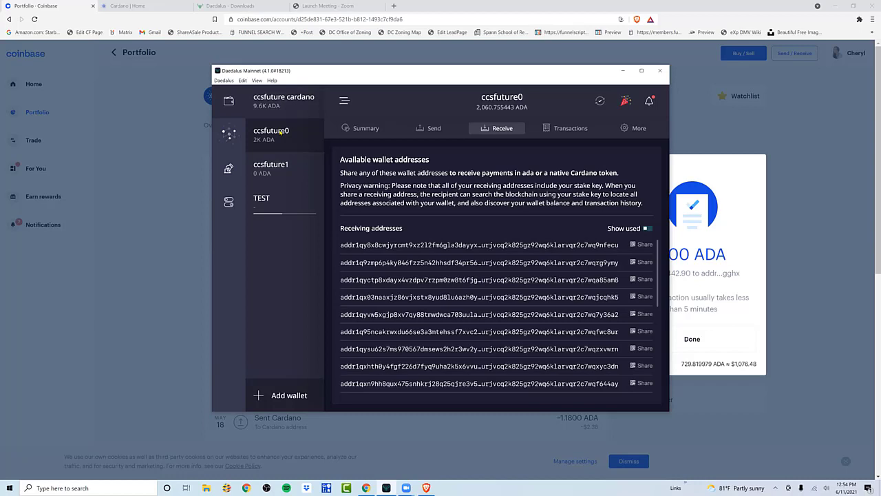
left_click(281, 133)
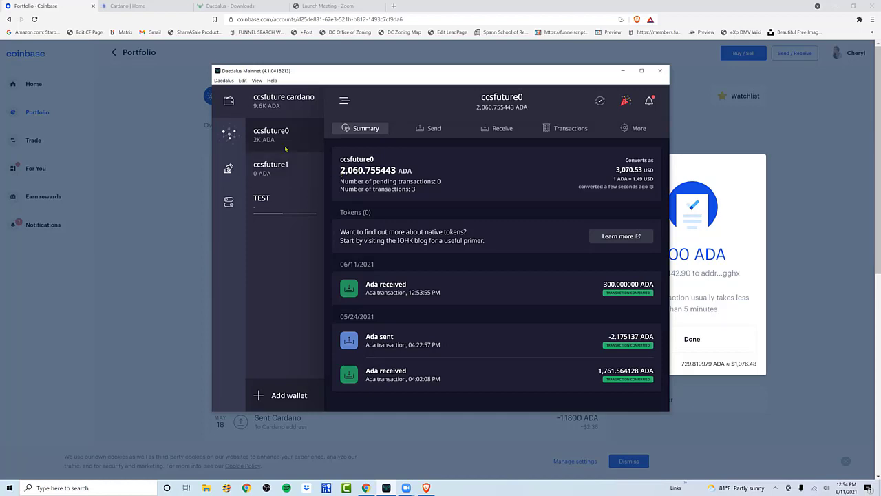
left_click(278, 98)
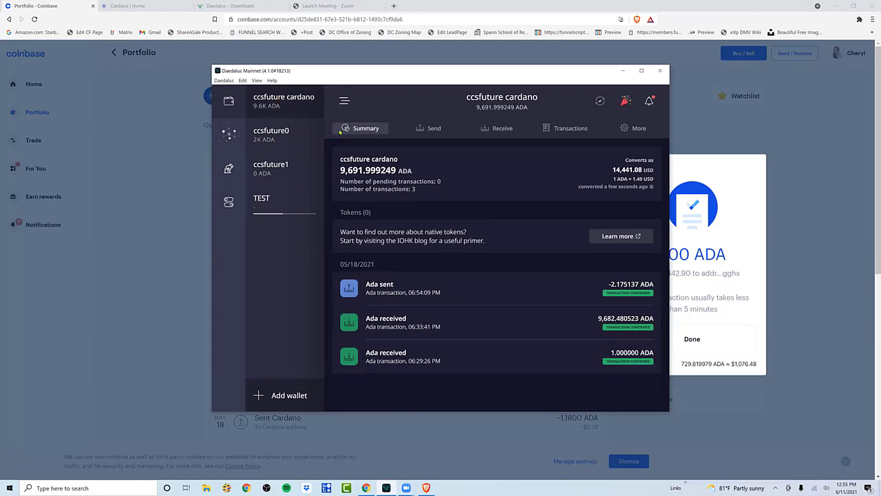
Copy the ccsfuture cardano wallet's first receiving address, then switch back to the Coinbase window
left_click(510, 129)
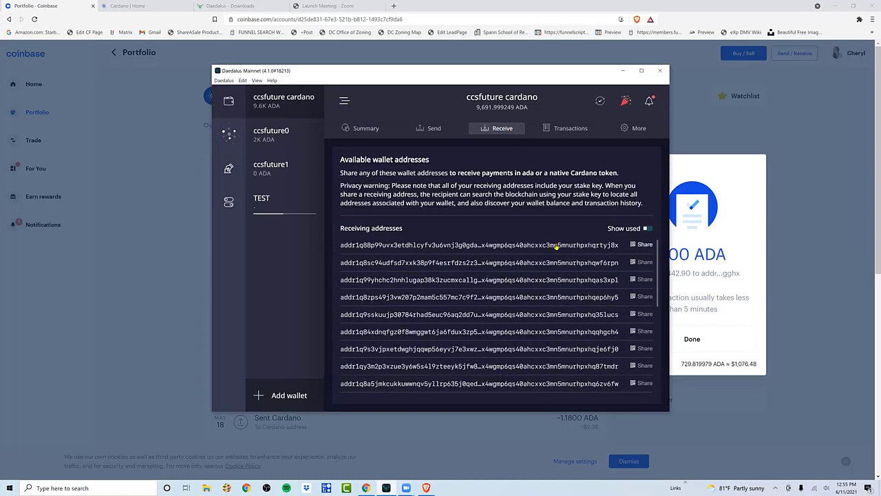
left_click(557, 246)
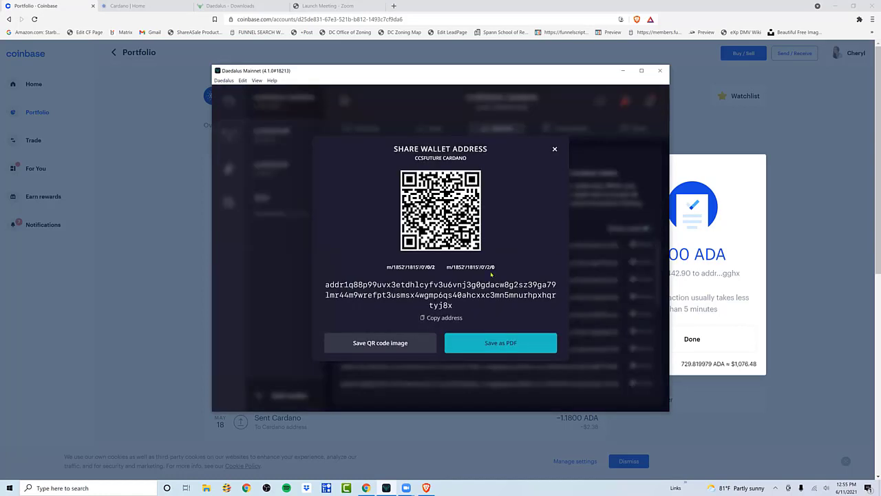
left_click(436, 319)
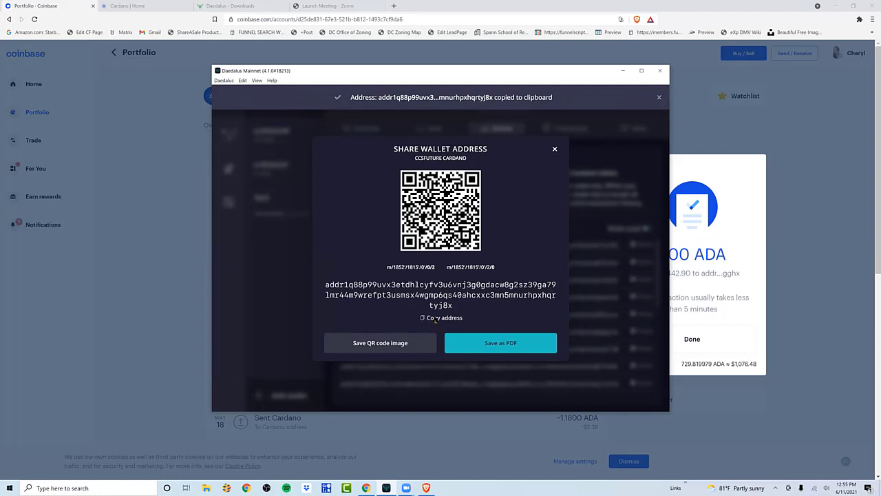
left_click(131, 271)
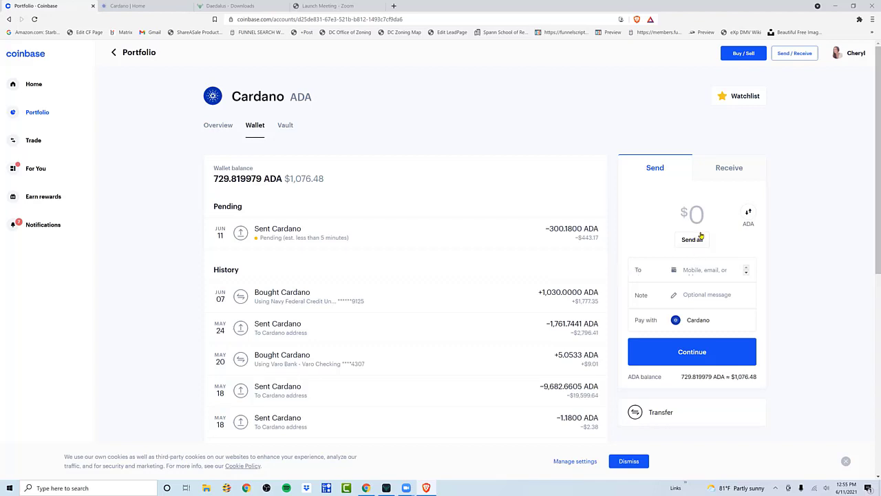
Prepare a send of the full ADA balance (729.639958 ADA after fee) to the pasted Daedalus address
left_click(748, 211)
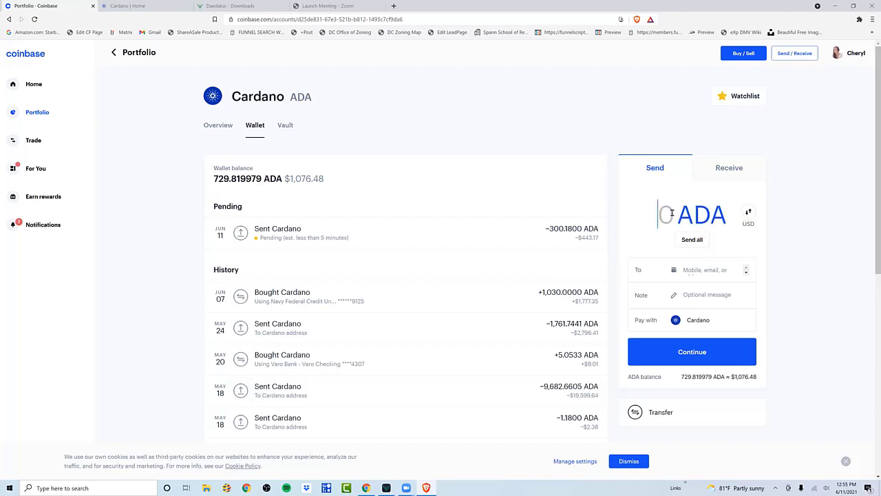
left_click(694, 240)
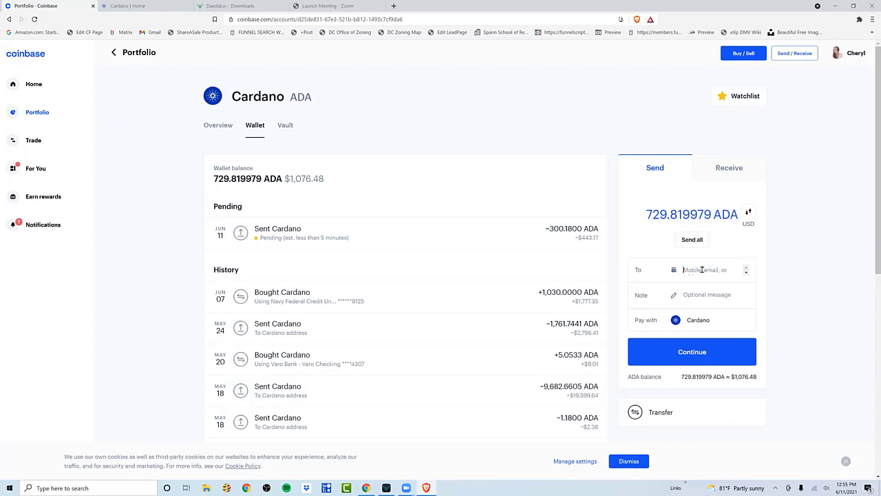
key("ctrl+v")
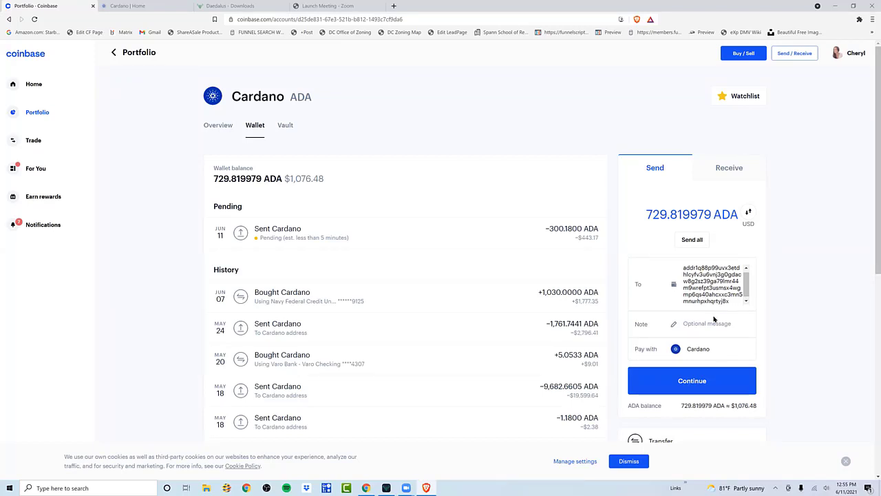
left_click(699, 384)
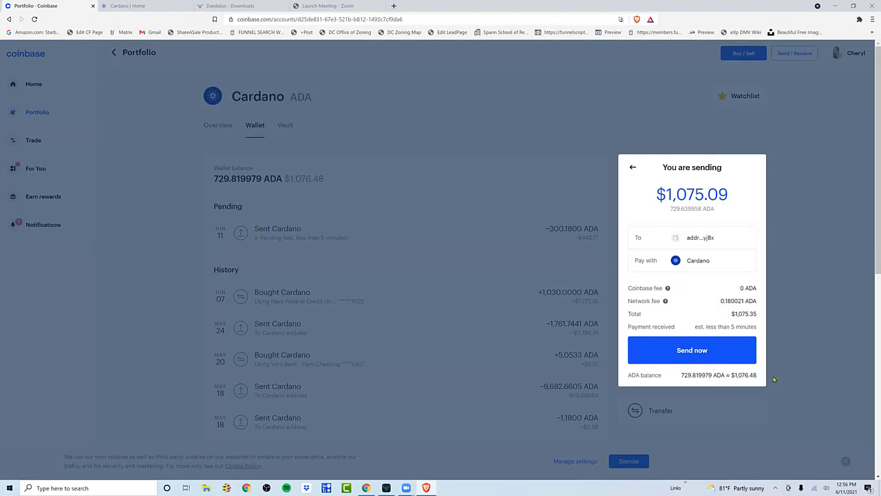
Send the 729.639958 ADA, confirming the warning and the 2-step verification code, leaving 0 ADA
left_click(688, 354)
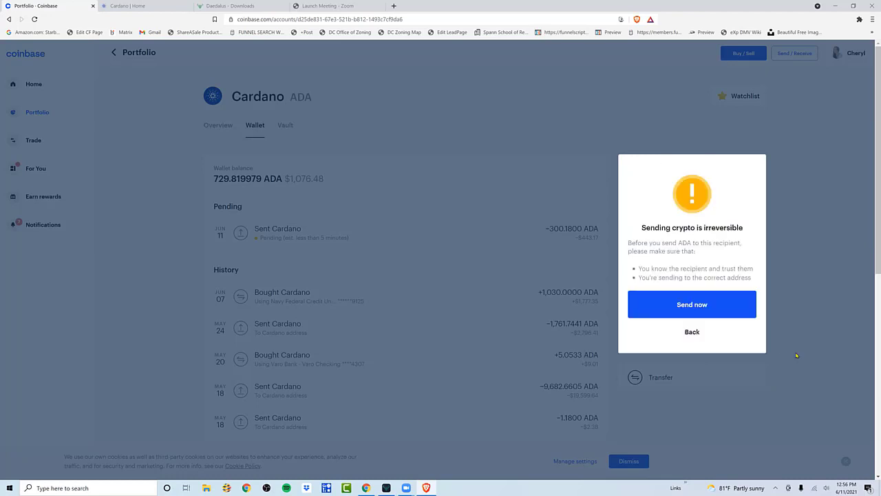
left_click(691, 302)
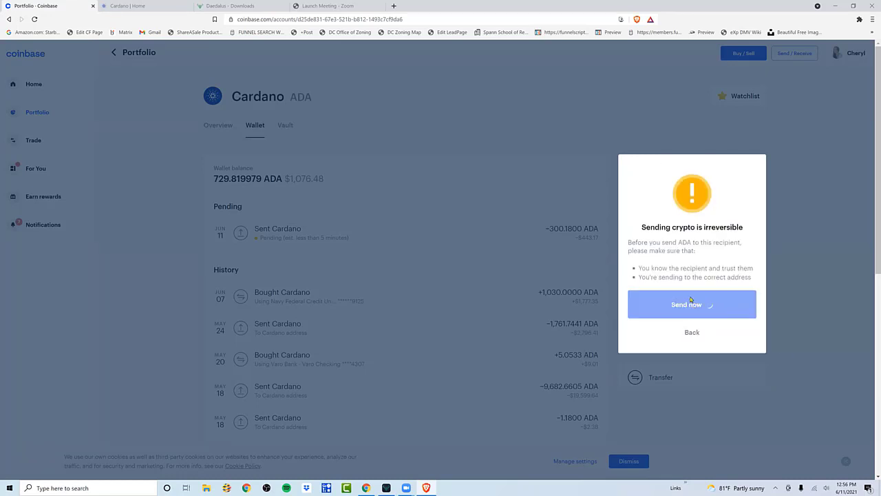
left_click(694, 255)
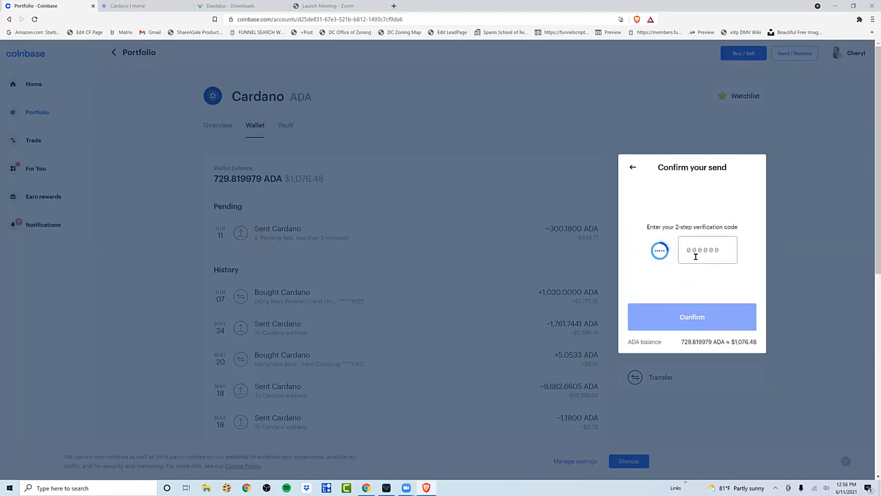
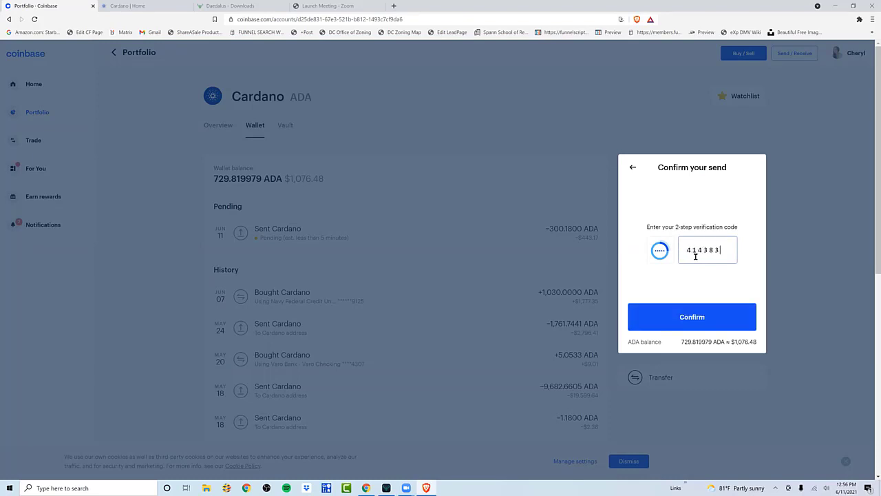
left_click(708, 318)
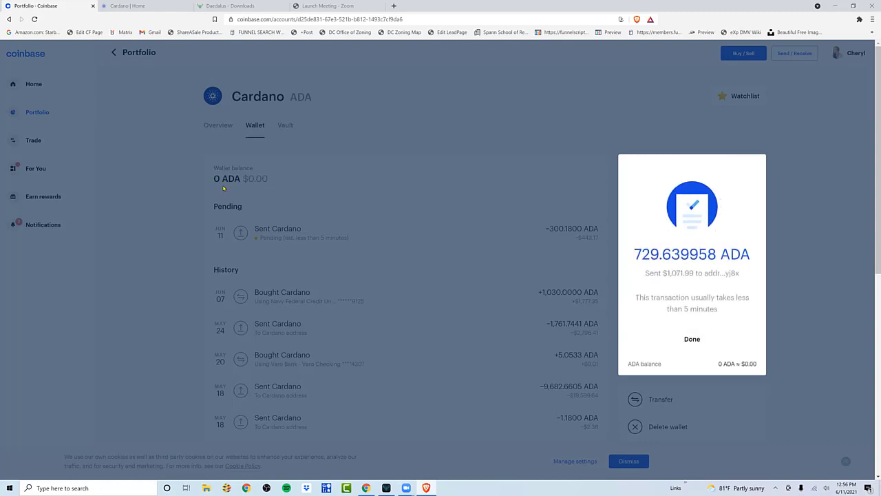
left_click(684, 341)
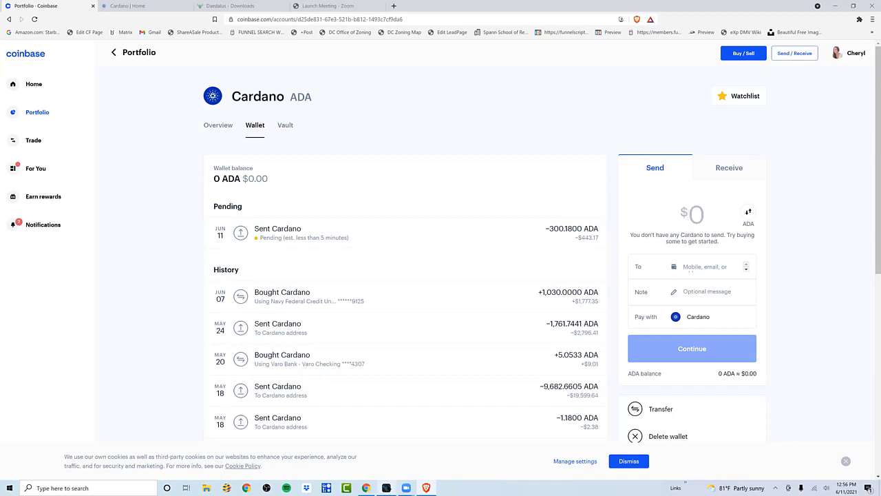
Verify in Daedalus that ccsfuture cardano received 729.639958 ADA and now holds 10,421.639207 ADA
left_click(386, 488)
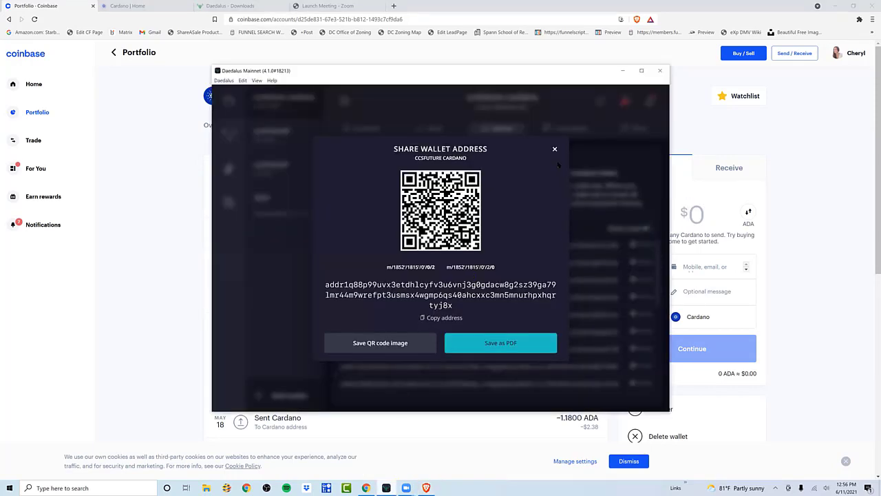
left_click(554, 150)
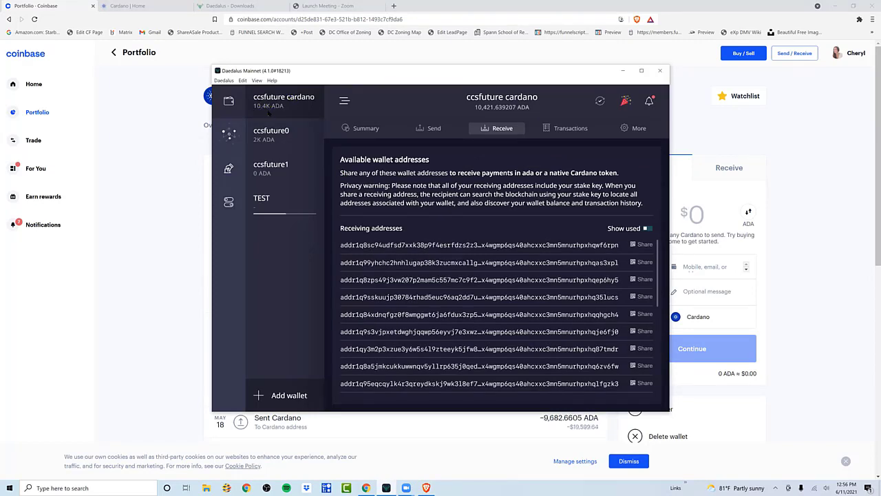
left_click(276, 104)
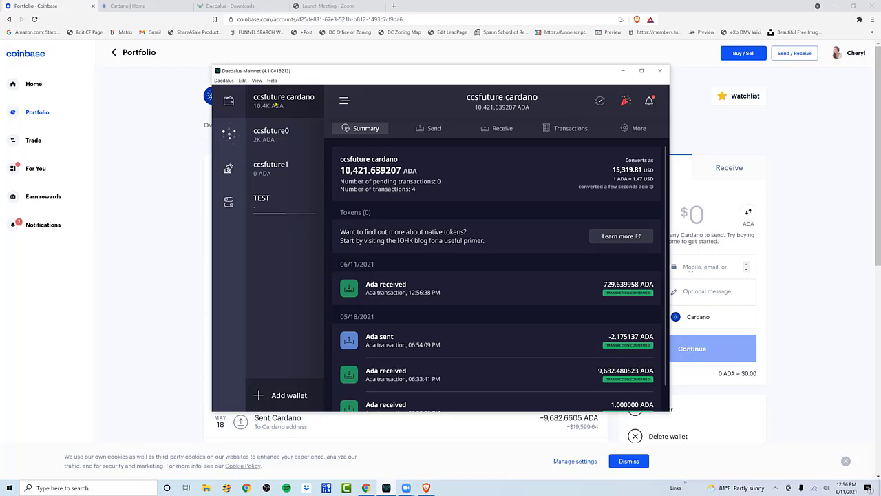
left_click(232, 138)
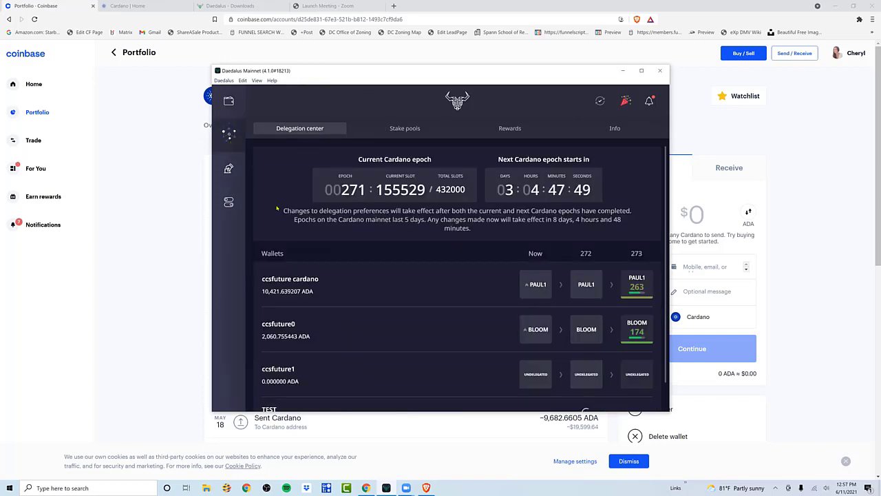
Scroll the Delegation center wallets: ccsfuture0 on BLOOM with 2,060.755443 ADA, ccsfuture1 undelegated
scroll(321, 233, "down", 1)
scroll(322, 233, "down", 1)
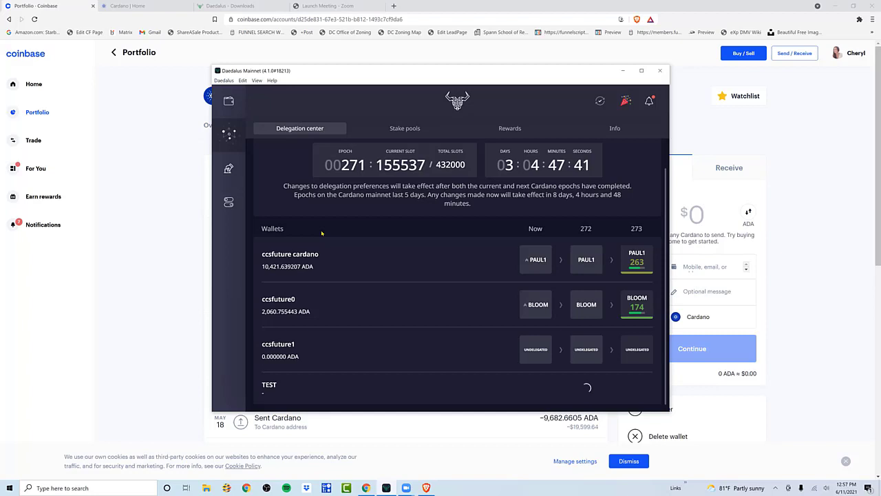
mouse_move(314, 254)
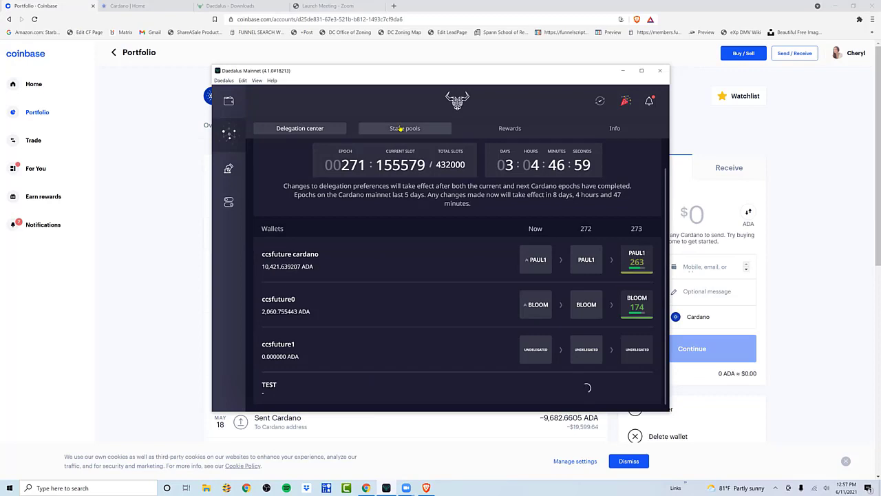
Look over the stake pools and earned rewards, then go back to the ccsfuture cardano summary
left_click(401, 128)
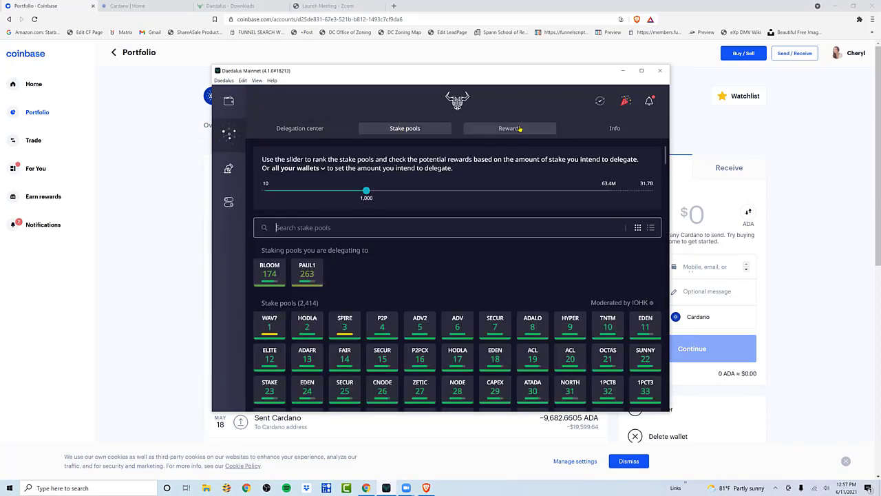
left_click(517, 129)
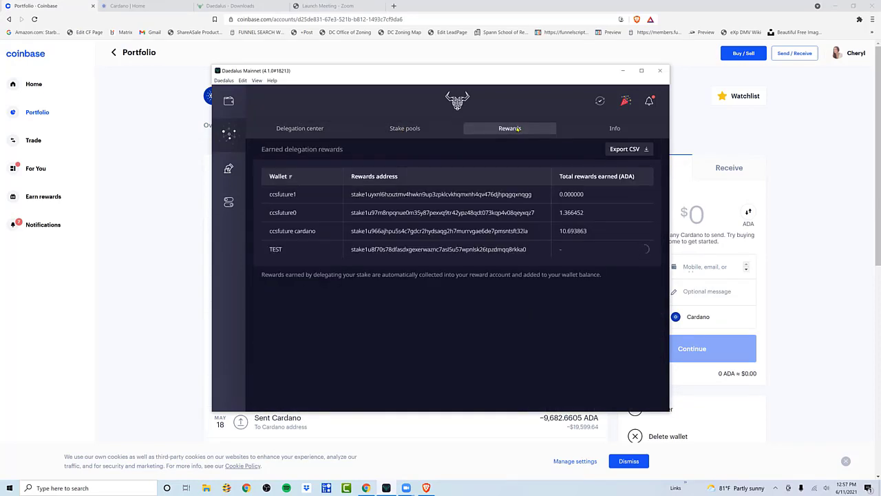
left_click(309, 130)
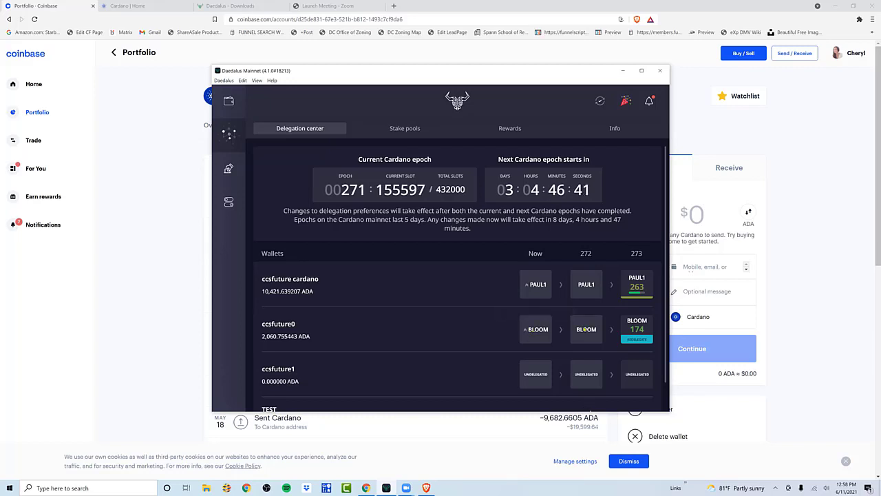
scroll(315, 272, "down", 1)
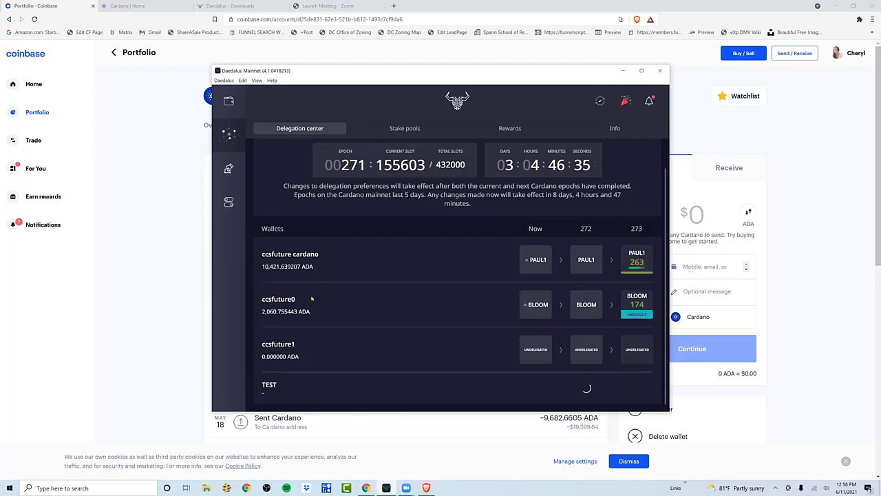
scroll(311, 298, "up", 1)
left_click(229, 100)
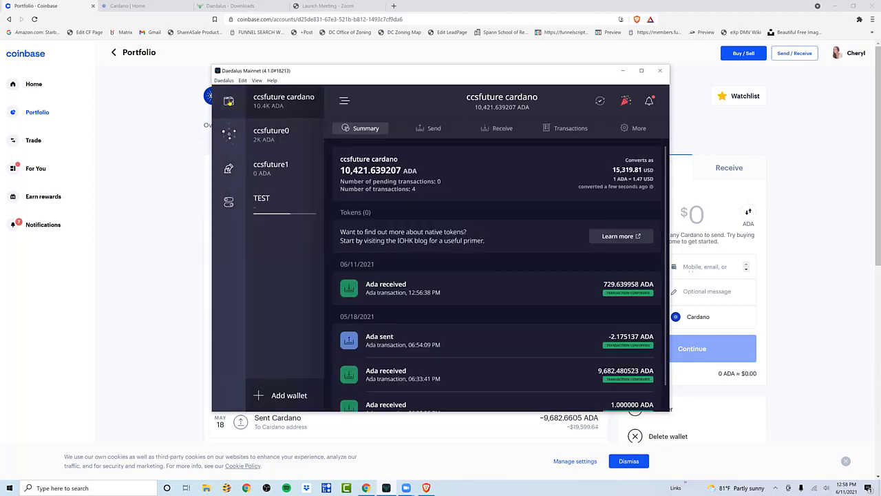